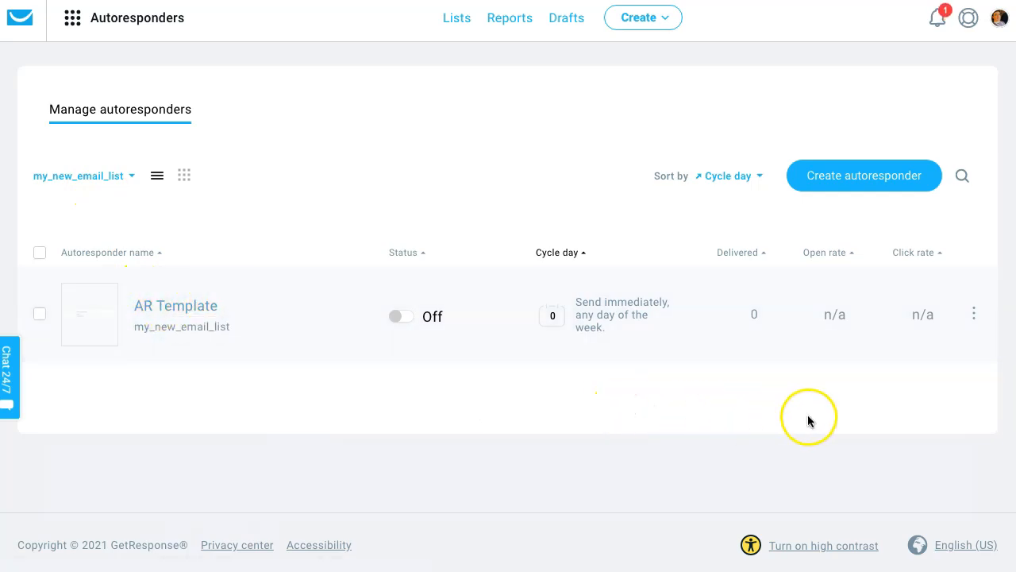
Duplicate the AR Template autoresponder and name the copy "Welcome Email - Day 0".
{"action": "left_click", "coordinate": [974, 314]}
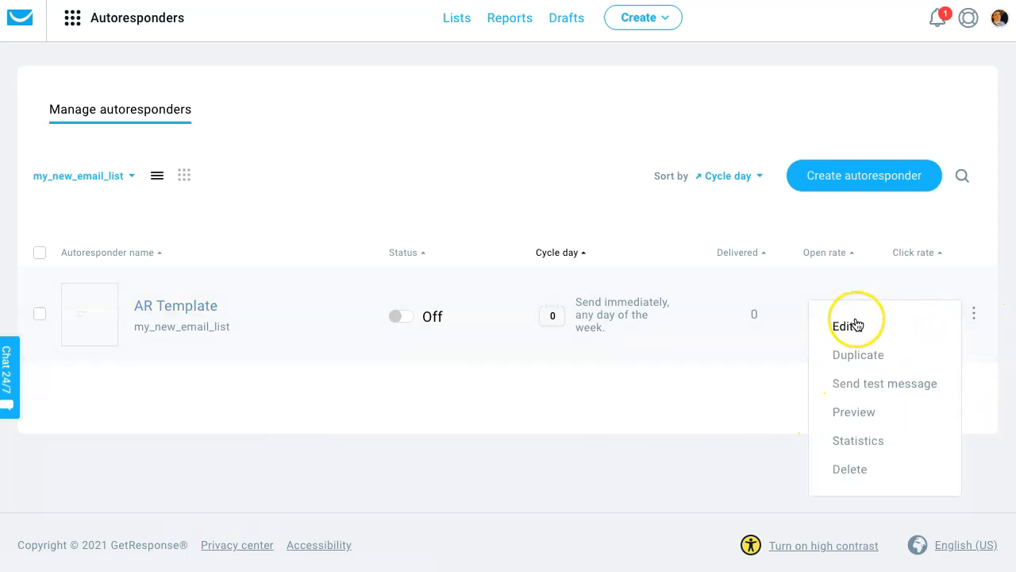
{"action": "left_click", "coordinate": [869, 355]}
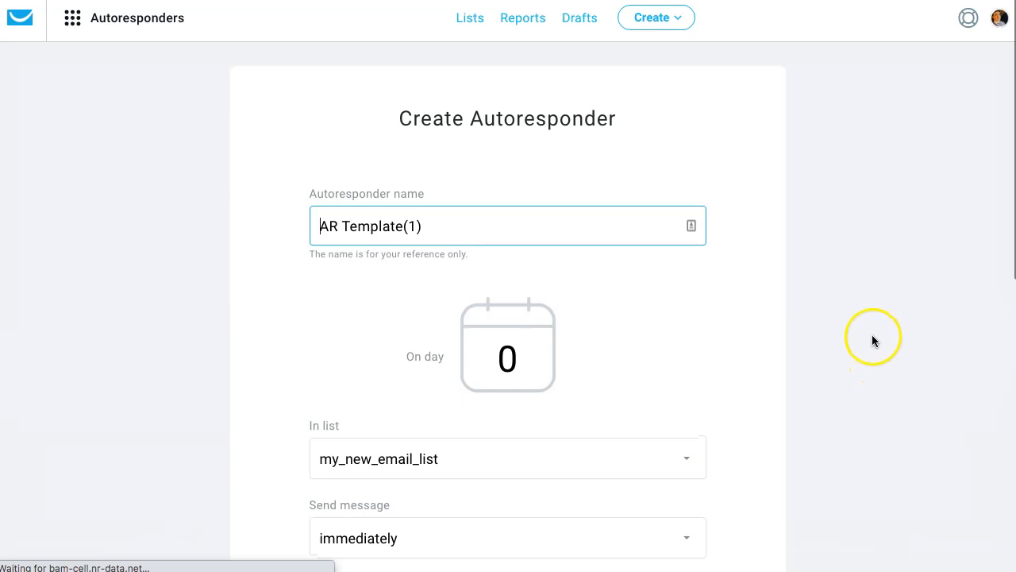
{"action": "scroll", "coordinate": [871, 340], "scroll_direction": "down", "scroll_amount": 2}
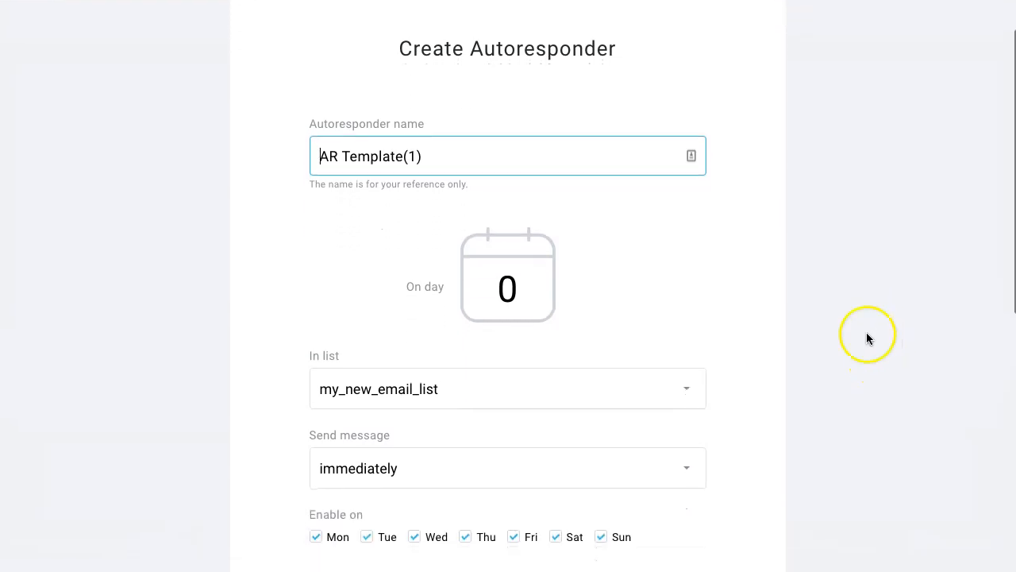
{"action": "triple_click", "coordinate": [391, 155]}
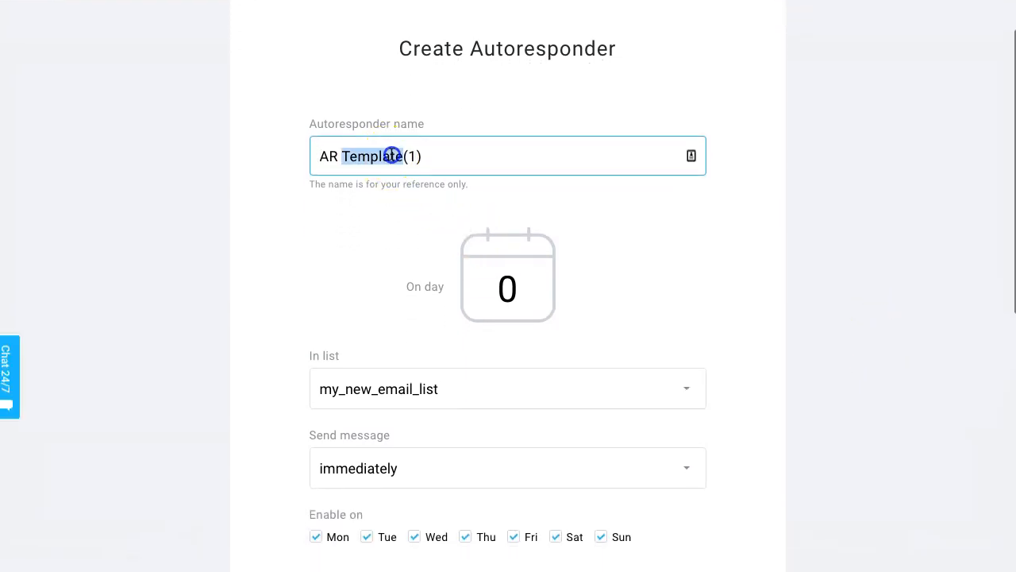
{"action": "type", "text": "Wel"}
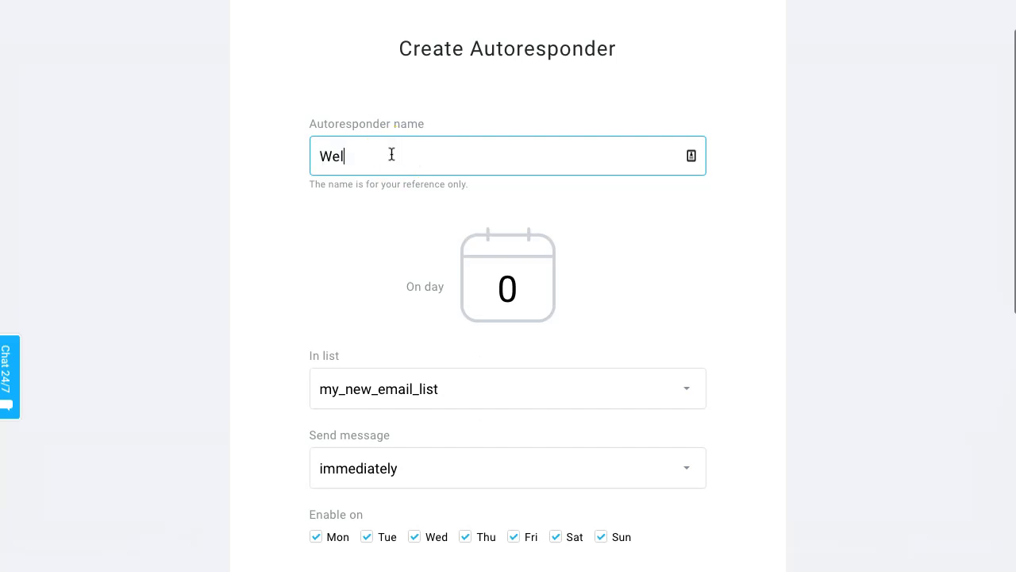
{"action": "type", "text": "come Email"}
{"action": "left_click", "coordinate": [407, 163]}
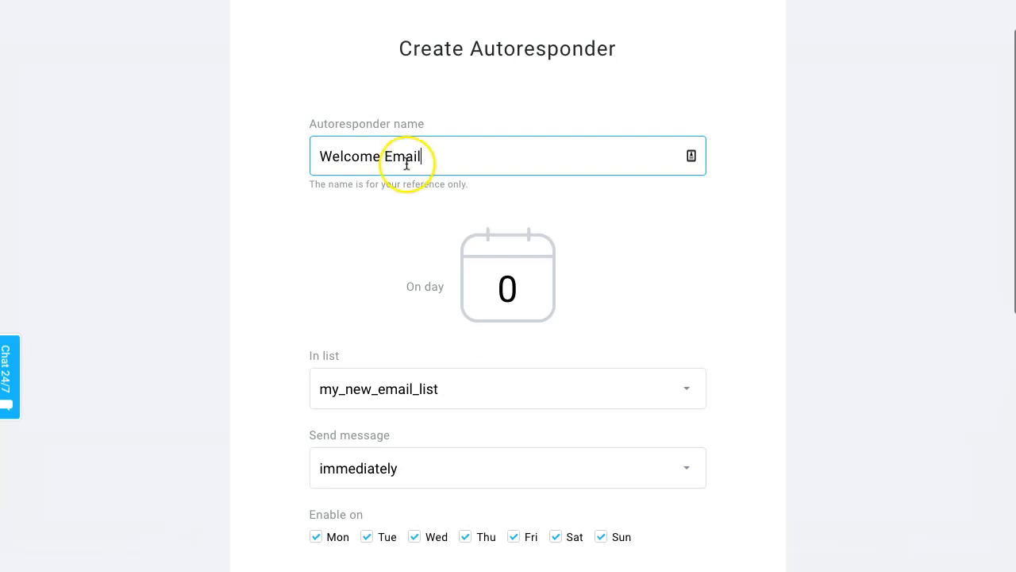
{"action": "left_click", "coordinate": [580, 168]}
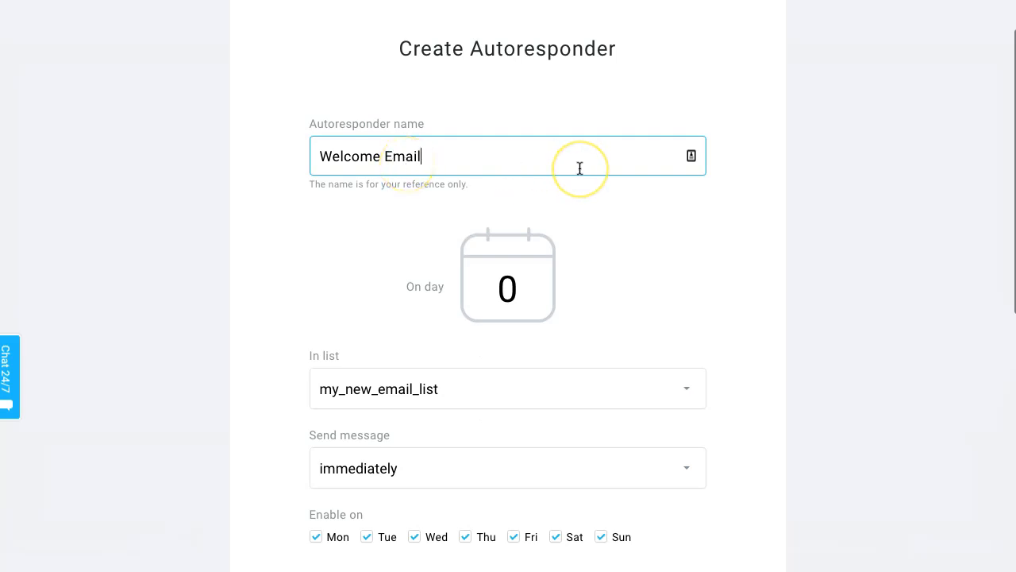
{"action": "type", "text": "- Day 0"}
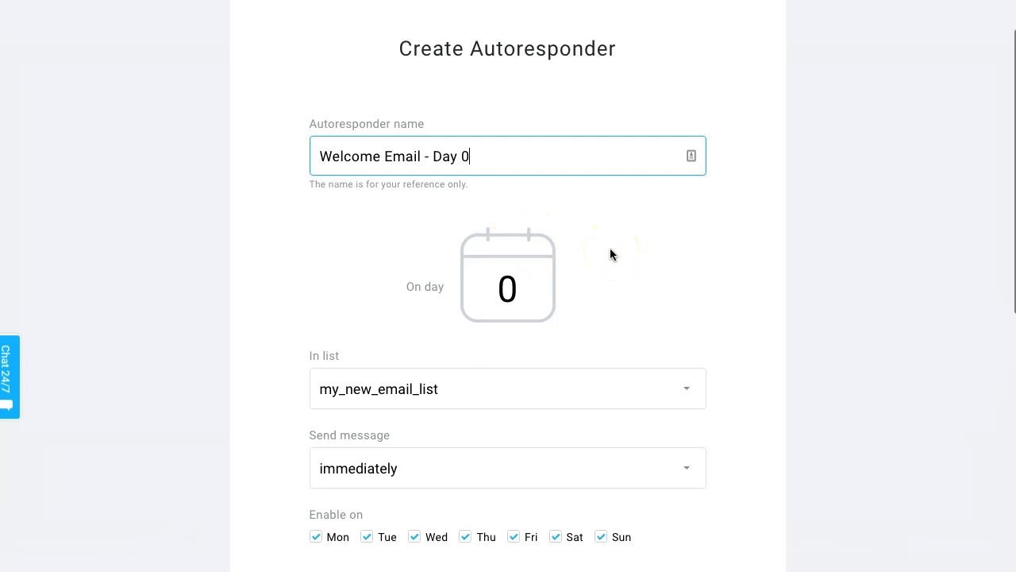
Review the duplicate's day, list and sending settings, and open its message for editing.
{"action": "scroll", "coordinate": [818, 215], "scroll_direction": "down", "scroll_amount": 1}
{"action": "scroll", "coordinate": [816, 215], "scroll_direction": "down", "scroll_amount": 2}
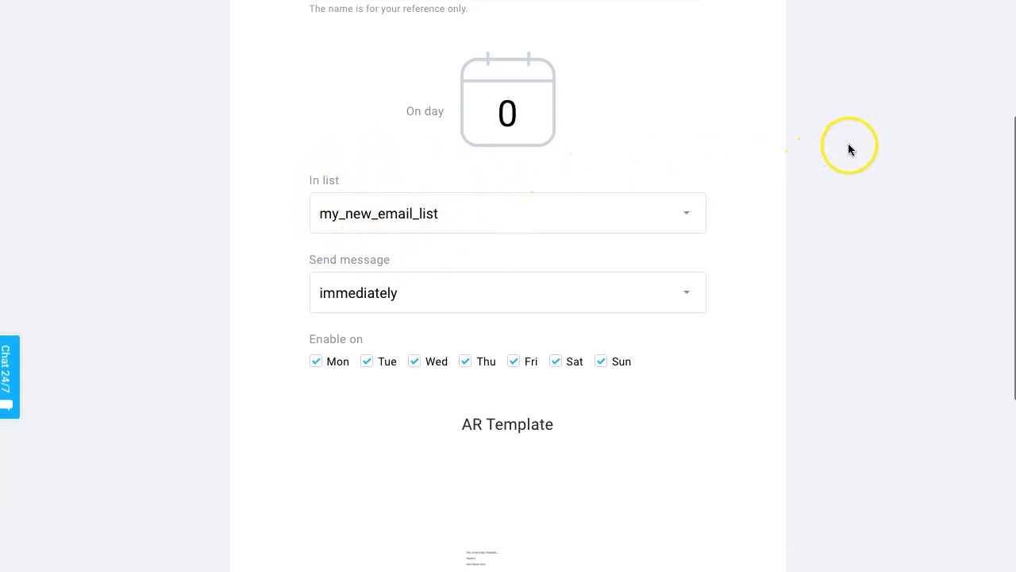
{"action": "scroll", "coordinate": [848, 149], "scroll_direction": "down", "scroll_amount": 1}
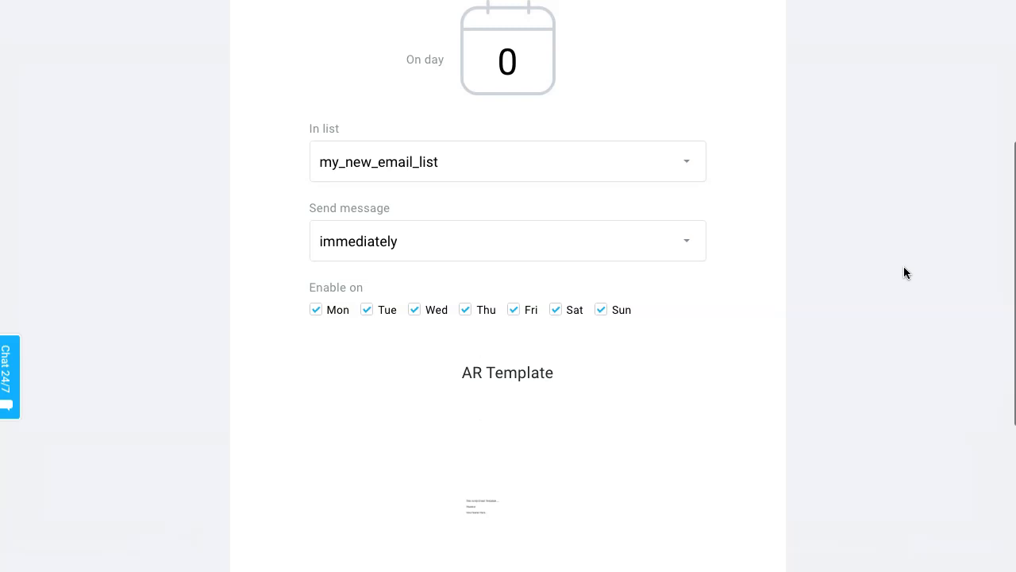
{"action": "scroll", "coordinate": [917, 271], "scroll_direction": "down", "scroll_amount": 2}
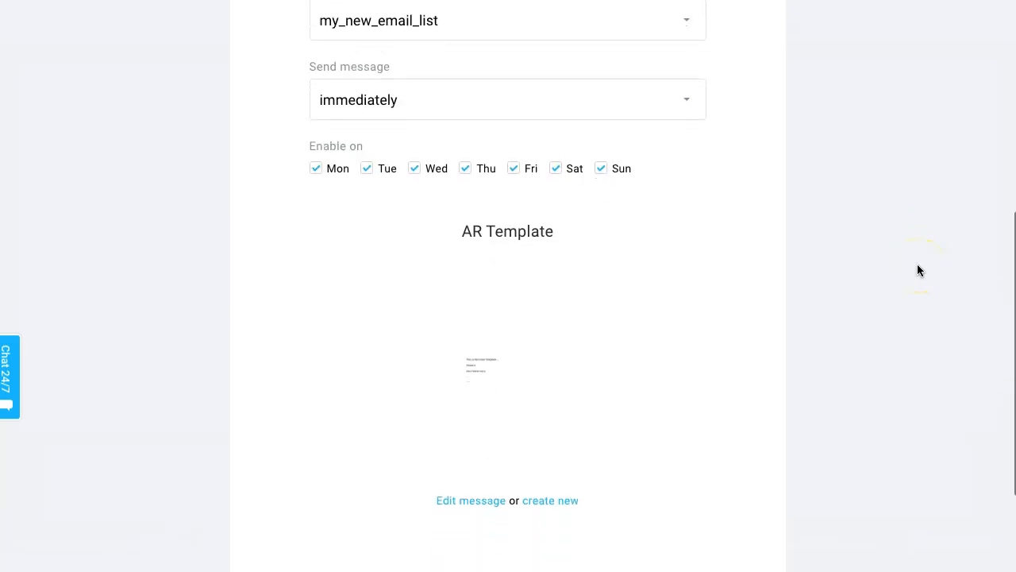
{"action": "scroll", "coordinate": [918, 271], "scroll_direction": "down", "scroll_amount": 1}
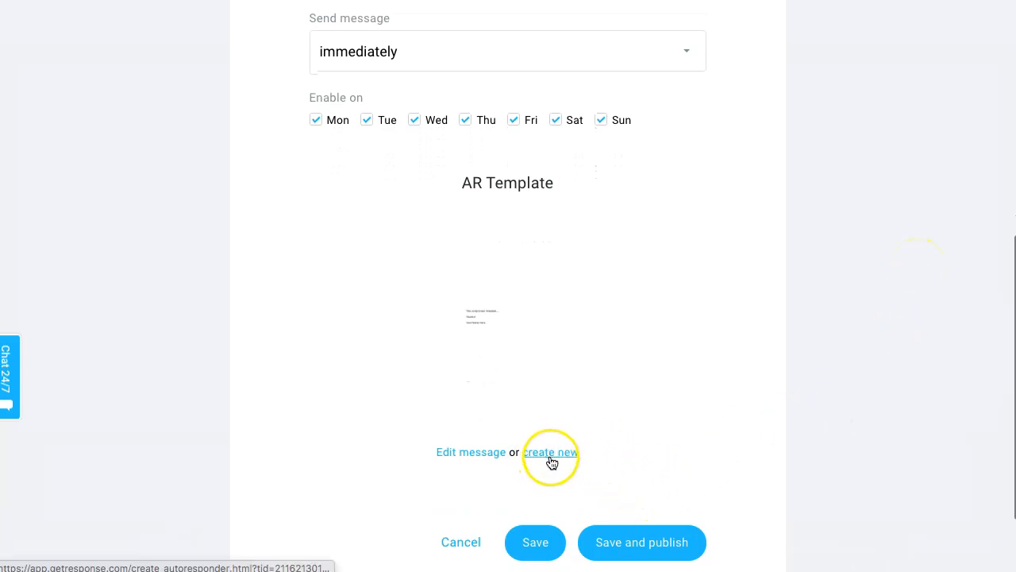
{"action": "left_click", "coordinate": [456, 456]}
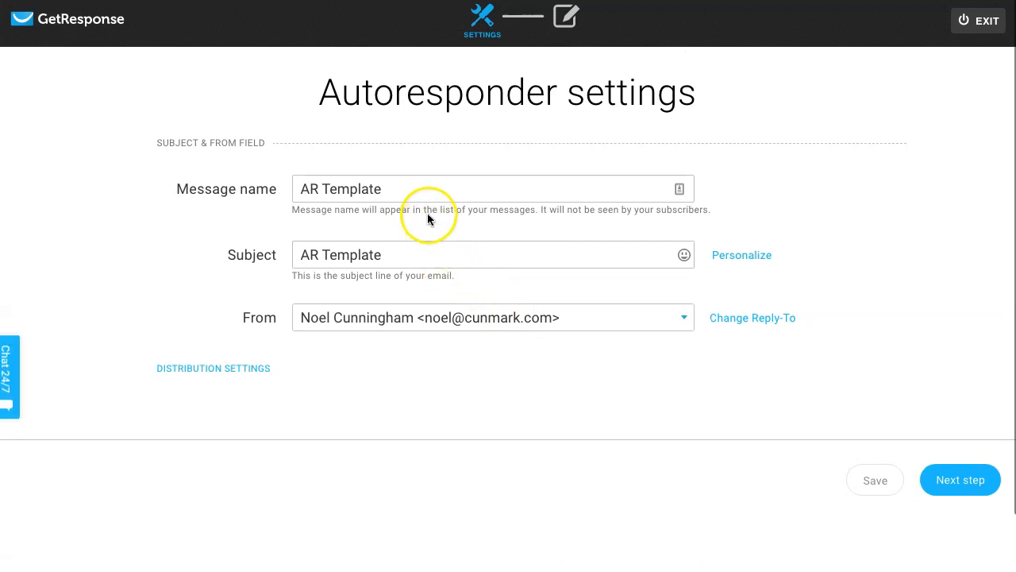
Set the message name to "Welcome Email - Day 0" in the autoresponder settings.
{"action": "triple_click", "coordinate": [435, 189]}
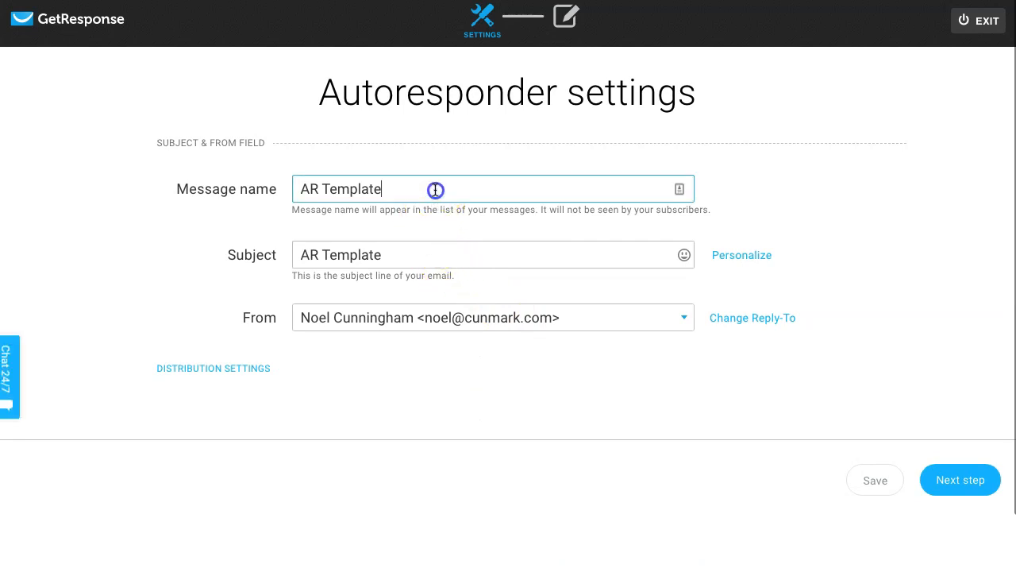
{"action": "type", "text": "Welcome"}
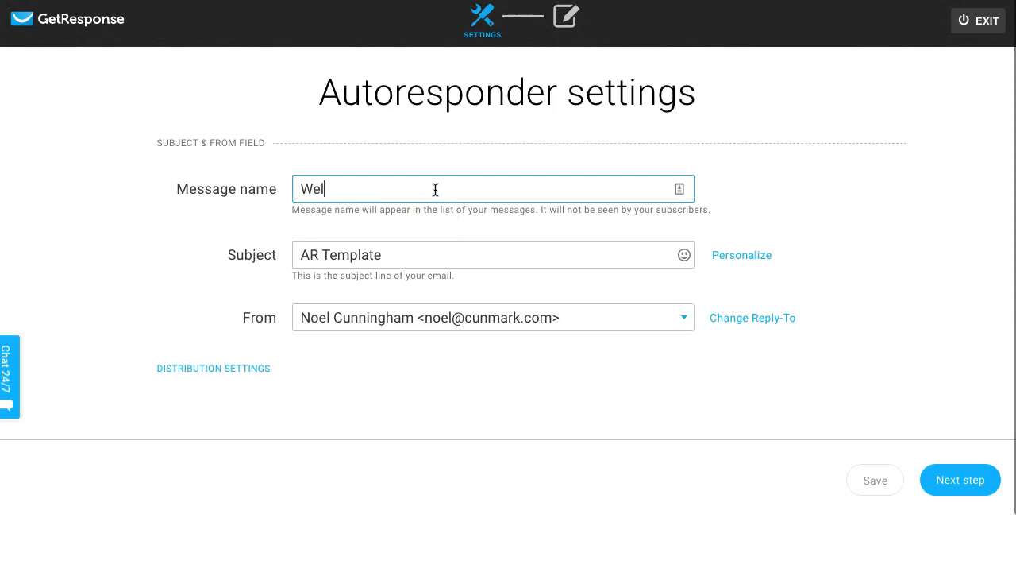
{"action": "type", "text": " Email - Day 0"}
Switch to the Member Email Swipes document in Google Docs and review the Free Logo Pack Welcome Email's note, subject lines and body.
{"action": "left_click", "coordinate": [172, 288]}
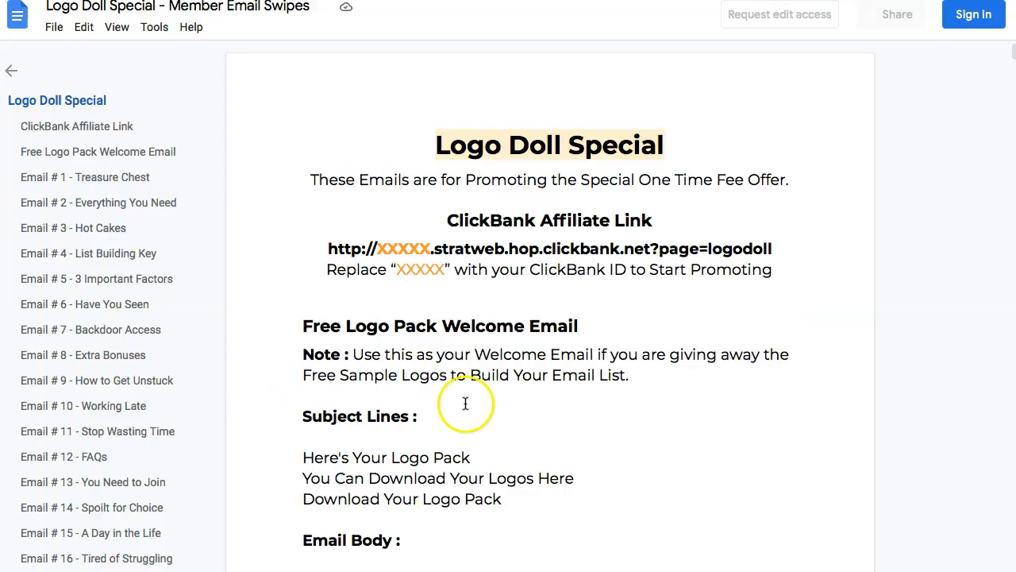
{"action": "left_click", "coordinate": [486, 319]}
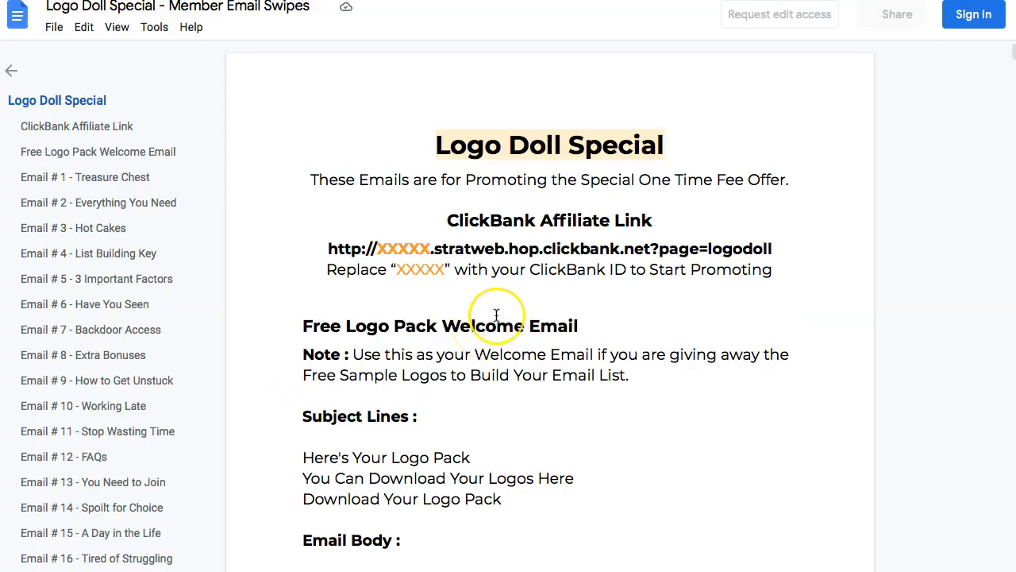
{"action": "scroll", "coordinate": [497, 316], "scroll_direction": "down", "scroll_amount": 1}
{"action": "scroll", "coordinate": [498, 316], "scroll_direction": "up", "scroll_amount": 1}
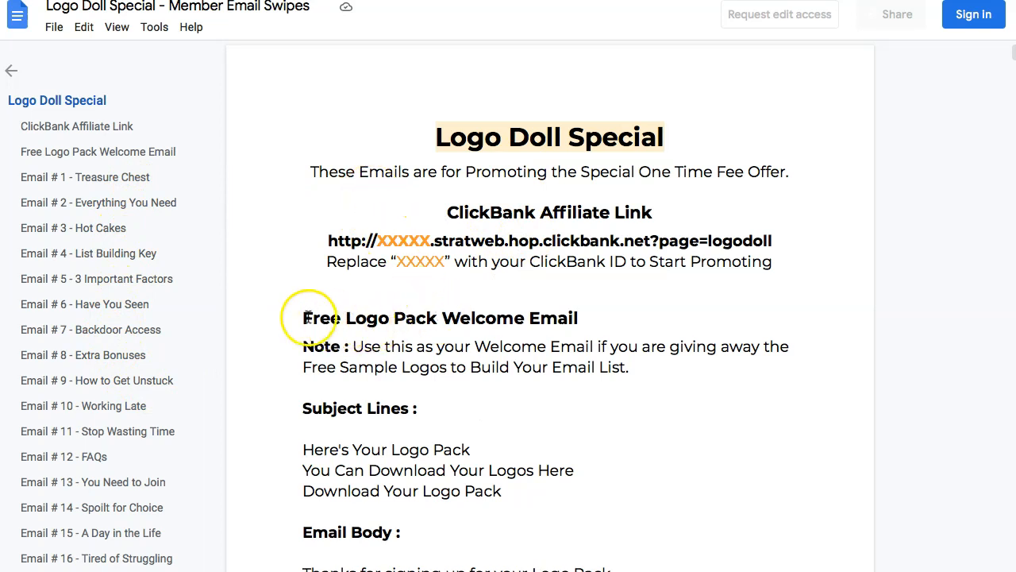
{"action": "left_click", "coordinate": [447, 317]}
{"action": "left_click_drag", "start_coordinate": [447, 318], "coordinate": [581, 312]}
{"action": "left_click", "coordinate": [548, 286]}
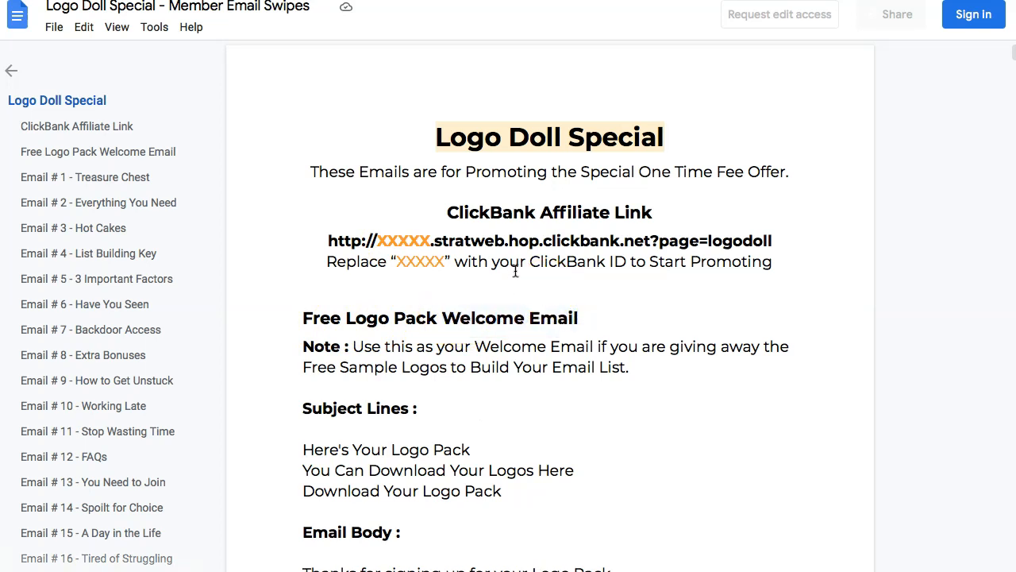
{"action": "scroll", "coordinate": [516, 271], "scroll_direction": "down", "scroll_amount": 1}
{"action": "scroll", "coordinate": [515, 271], "scroll_direction": "down", "scroll_amount": 3}
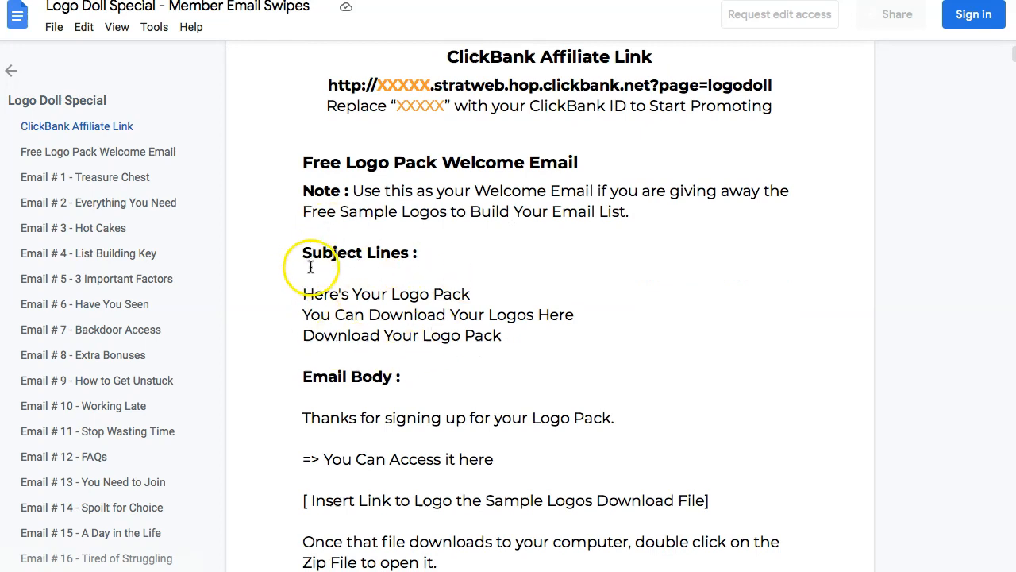
{"action": "scroll", "coordinate": [471, 150], "scroll_direction": "down", "scroll_amount": 5}
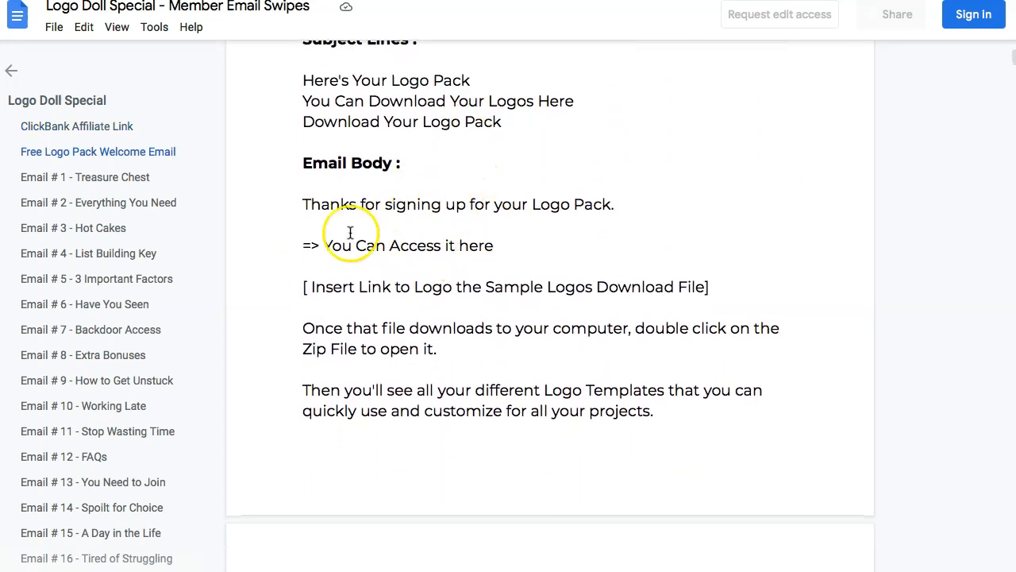
{"action": "scroll", "coordinate": [425, 302], "scroll_direction": "down", "scroll_amount": 1}
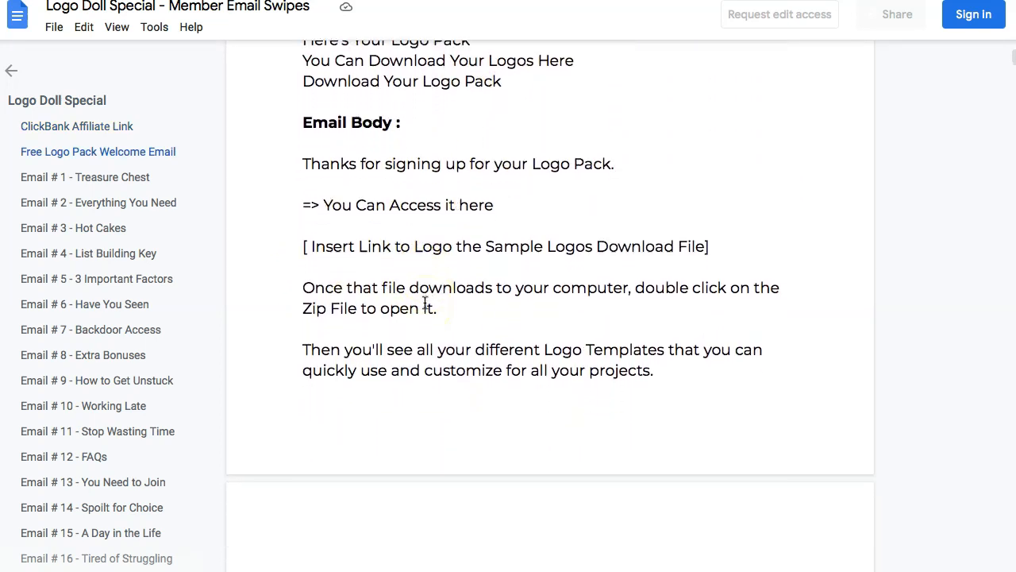
{"action": "scroll", "coordinate": [425, 302], "scroll_direction": "down", "scroll_amount": 3}
{"action": "scroll", "coordinate": [425, 303], "scroll_direction": "up", "scroll_amount": 5}
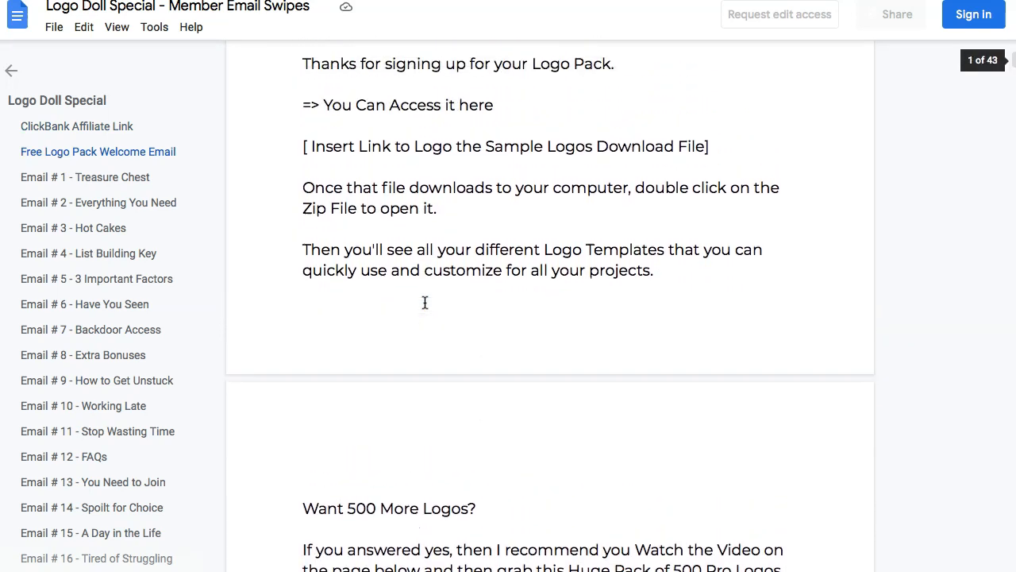
{"action": "scroll", "coordinate": [425, 302], "scroll_direction": "up", "scroll_amount": 3}
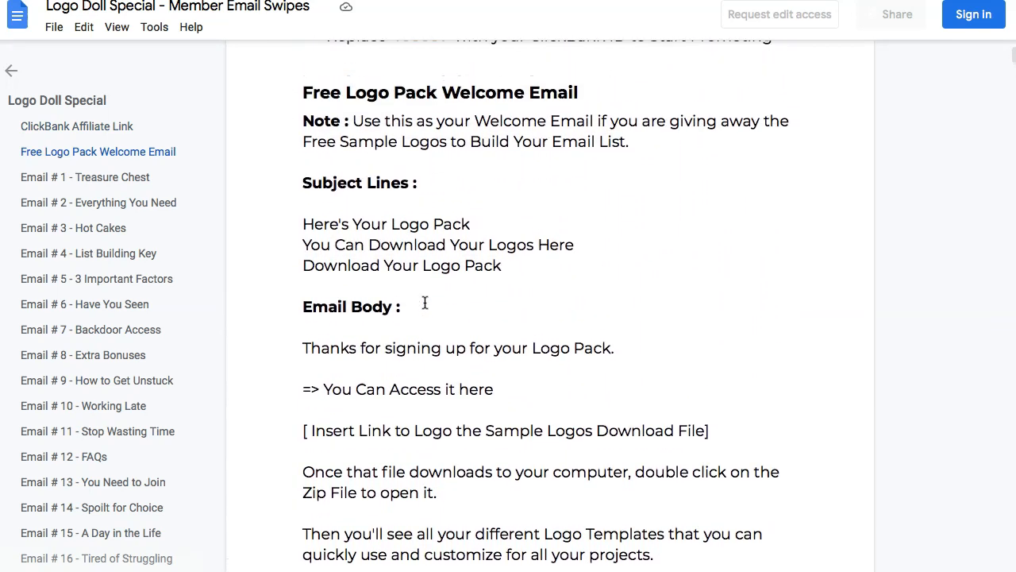
{"action": "left_click", "coordinate": [413, 307]}
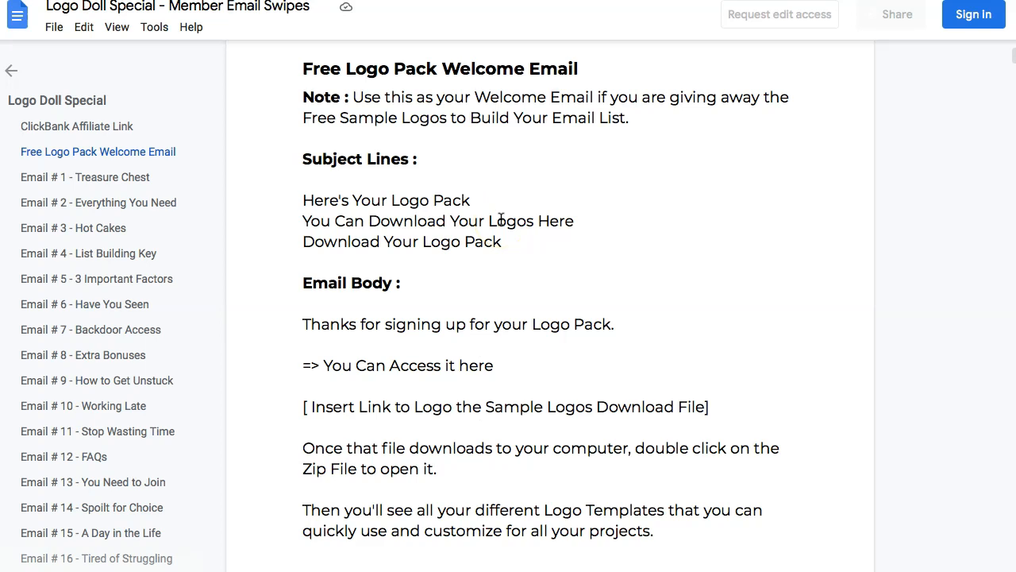
Copy the subject line "Here's Your Logo Pack" from the swipes document and replace the autoresponder's subject in GetResponse with it.
{"action": "triple_click", "coordinate": [381, 200]}
{"action": "key", "text": "ctrl+c"}
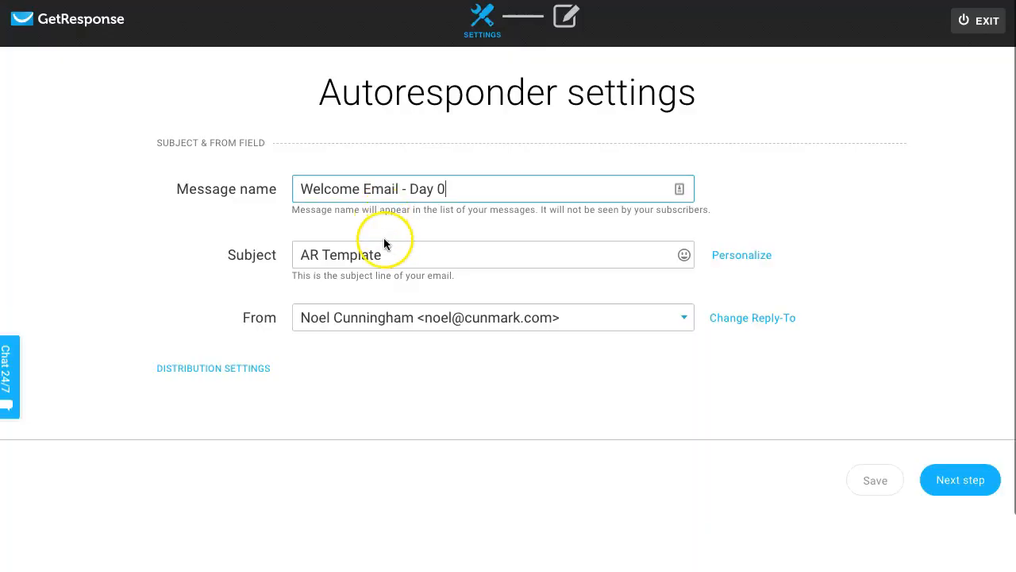
{"action": "left_click", "coordinate": [385, 250]}
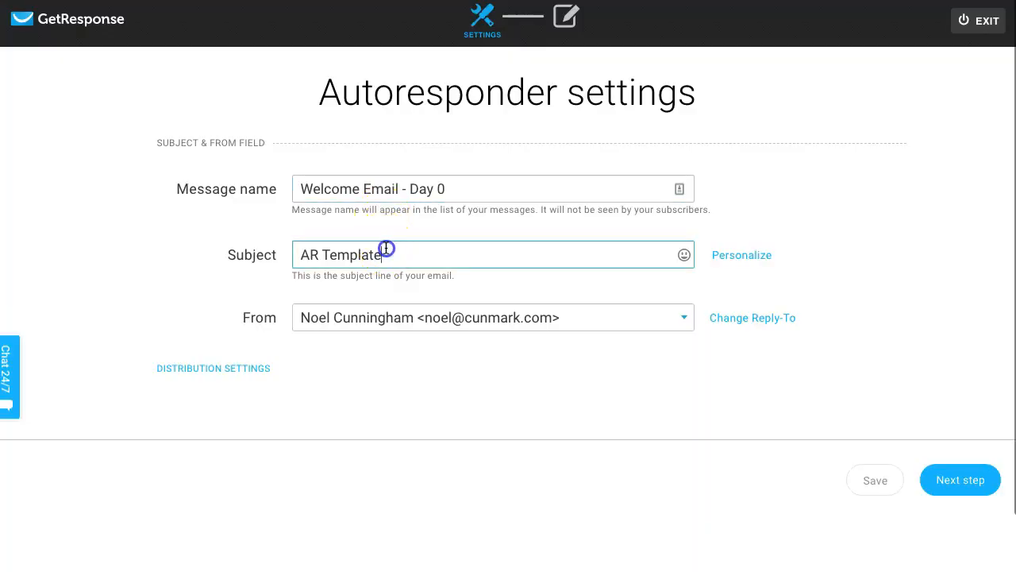
{"action": "triple_click", "coordinate": [386, 251]}
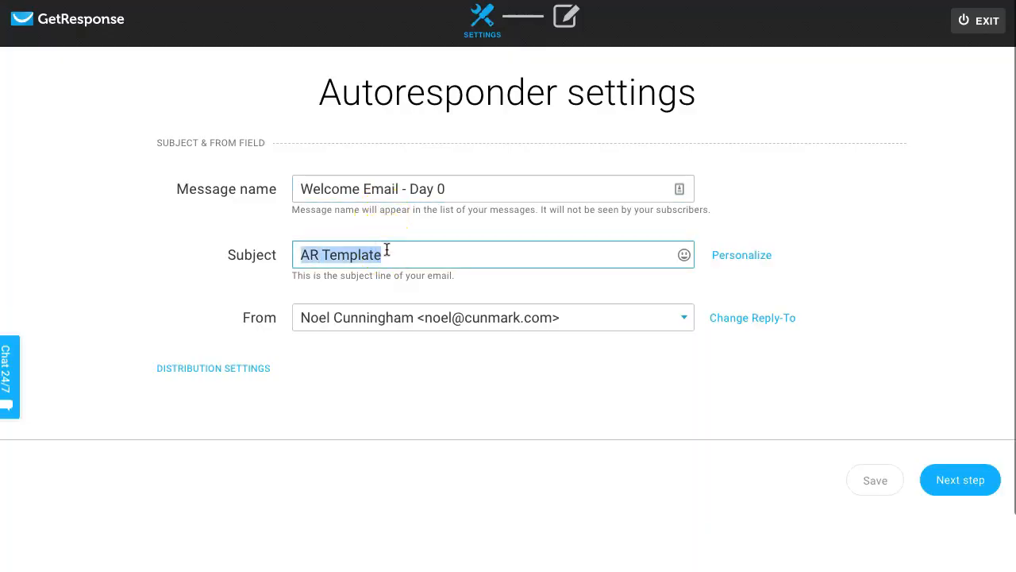
{"action": "key", "text": "ctrl+v"}
{"action": "left_click", "coordinate": [324, 250]}
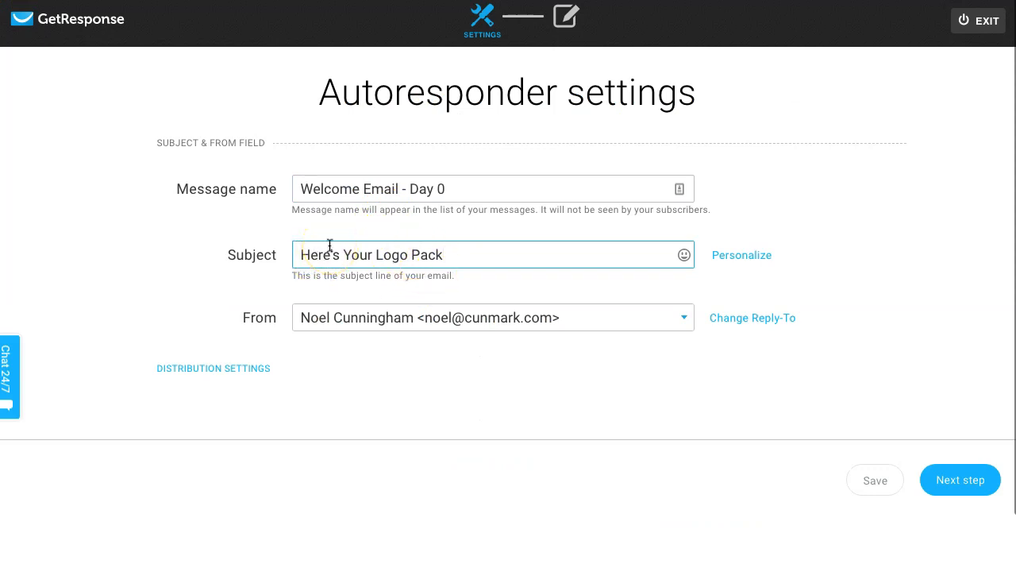
Try a grinning-face emoji at the end of the subject line and remove it again.
{"action": "left_click", "coordinate": [685, 256]}
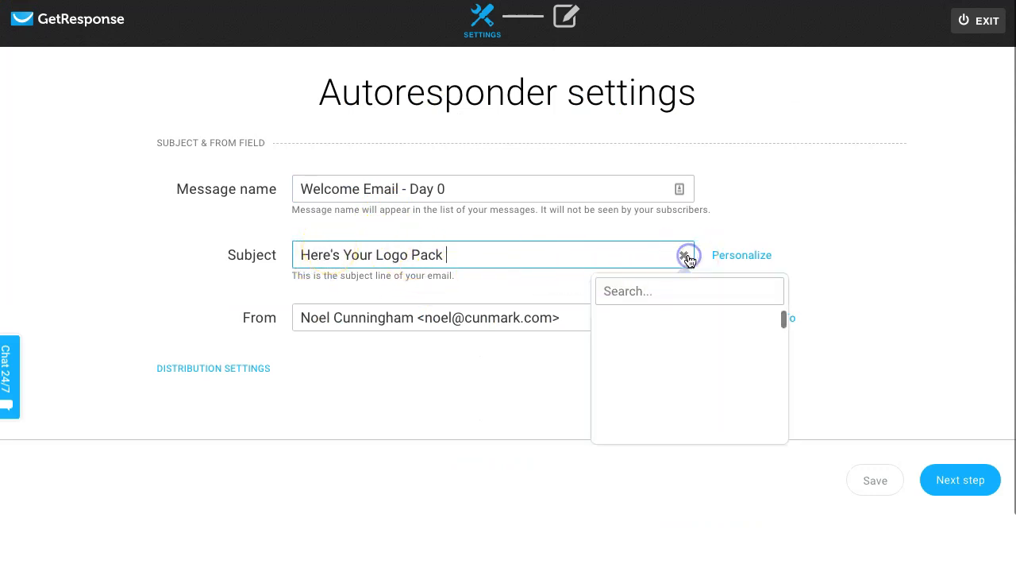
{"action": "left_click", "coordinate": [612, 326]}
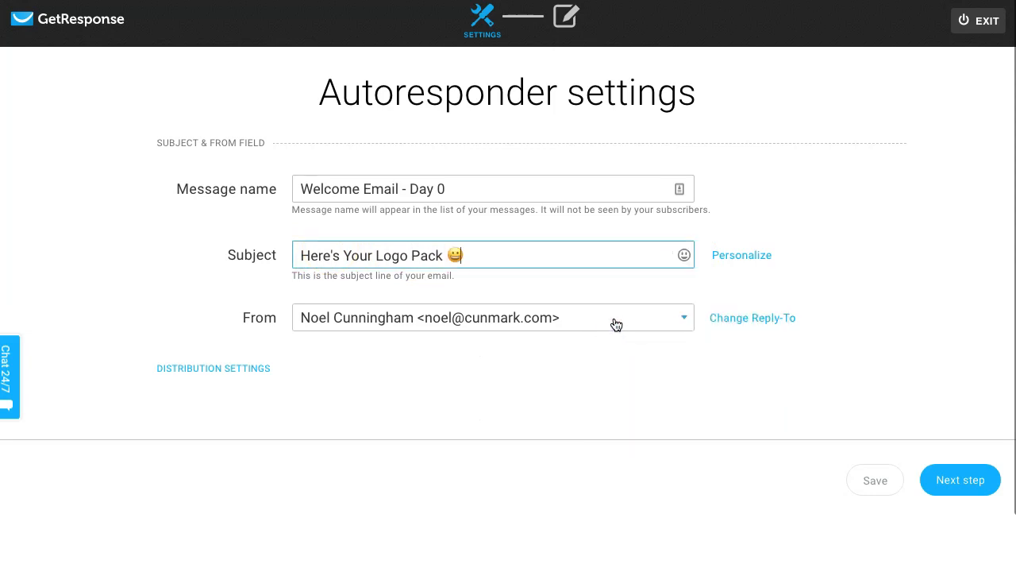
{"action": "key", "text": "BackSpace"}
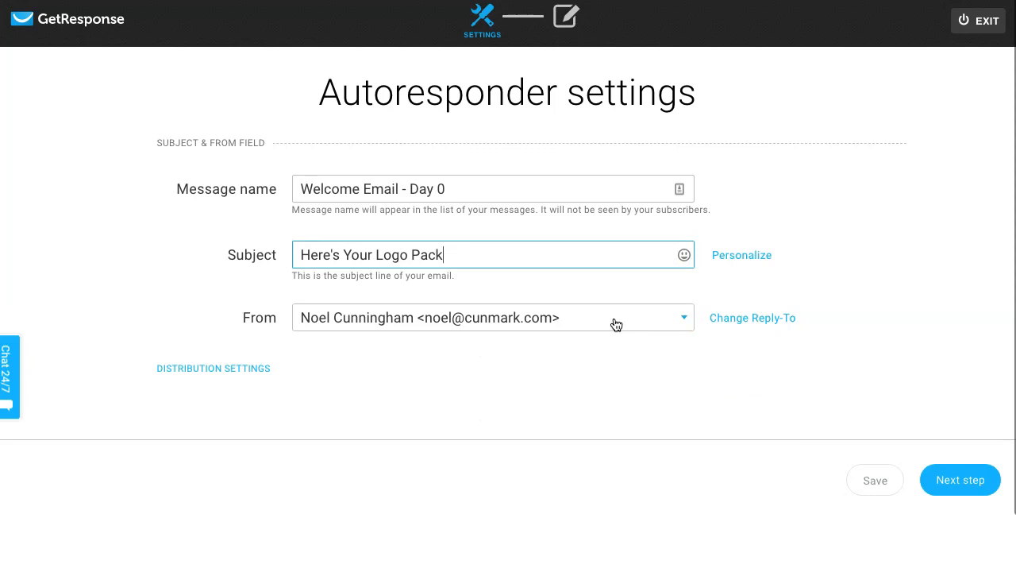
Continue to the message editor and place the cursor in the email template's text.
{"action": "left_click", "coordinate": [977, 483]}
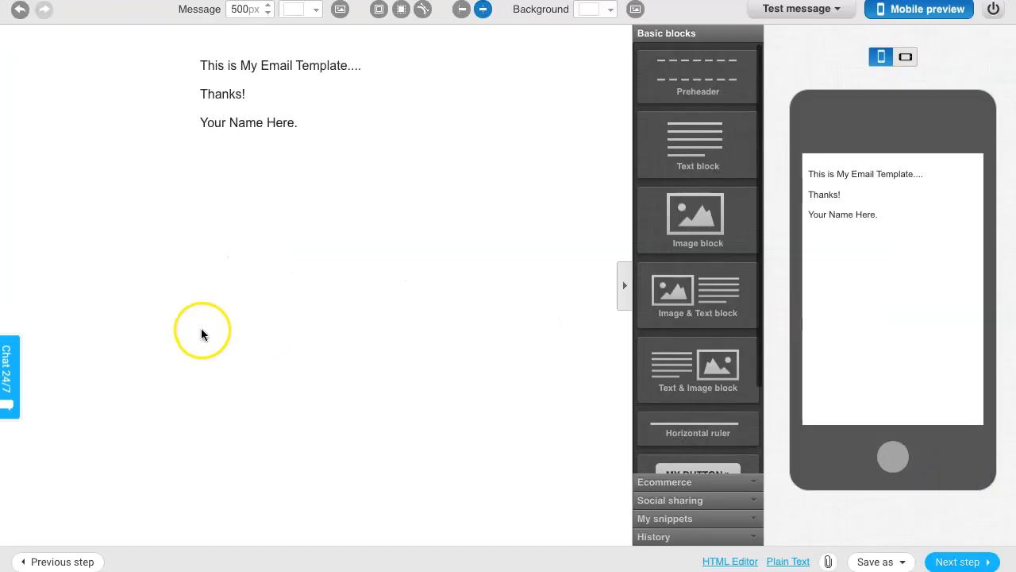
{"action": "left_click", "coordinate": [265, 101]}
{"action": "left_click", "coordinate": [265, 103]}
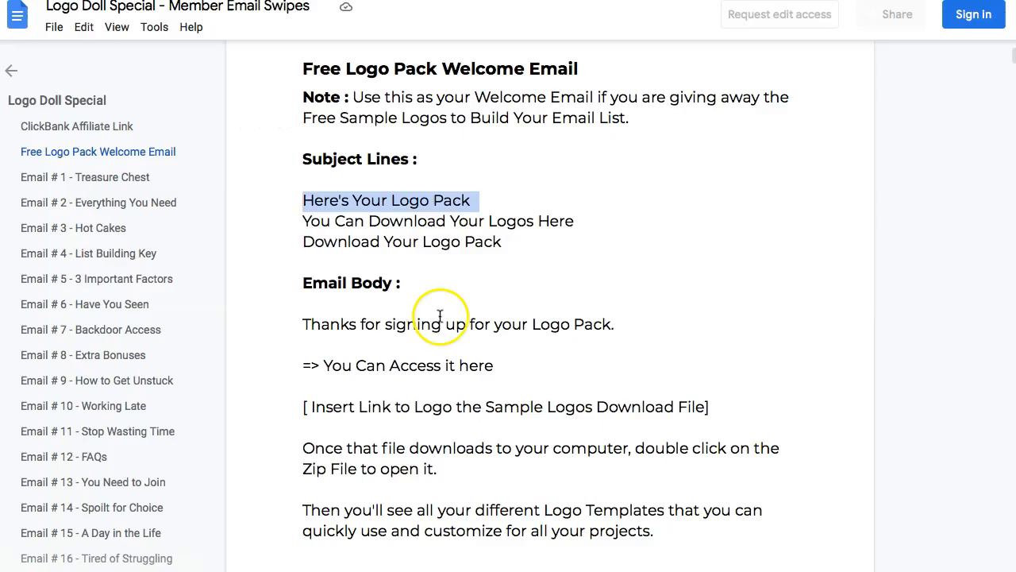
In the Member Email Swipes document, copy the welcome email body from "Thanks for signing up" through "Want 500 More Logos?".
{"action": "left_click", "coordinate": [450, 317]}
{"action": "left_click_drag", "start_coordinate": [306, 286], "coordinate": [399, 283]}
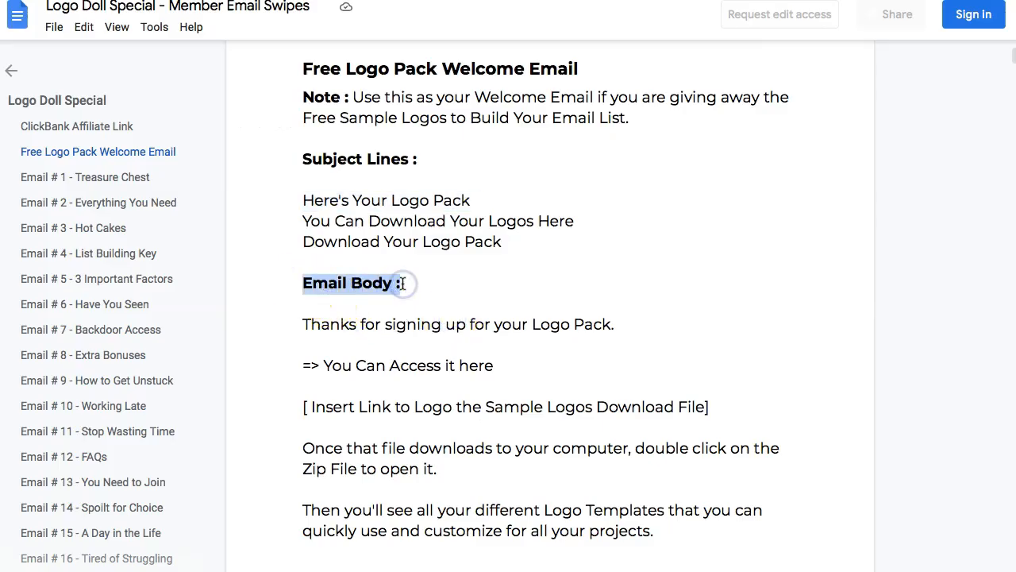
{"action": "left_click", "coordinate": [467, 278]}
{"action": "scroll", "coordinate": [468, 278], "scroll_direction": "down", "scroll_amount": 1}
{"action": "scroll", "coordinate": [468, 278], "scroll_direction": "down", "scroll_amount": 5}
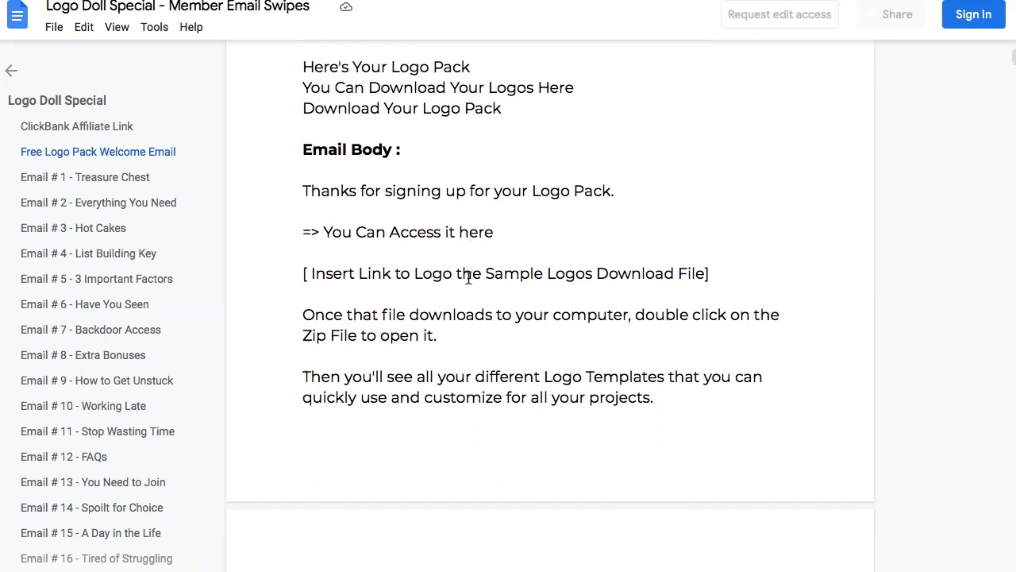
{"action": "left_click", "coordinate": [440, 271]}
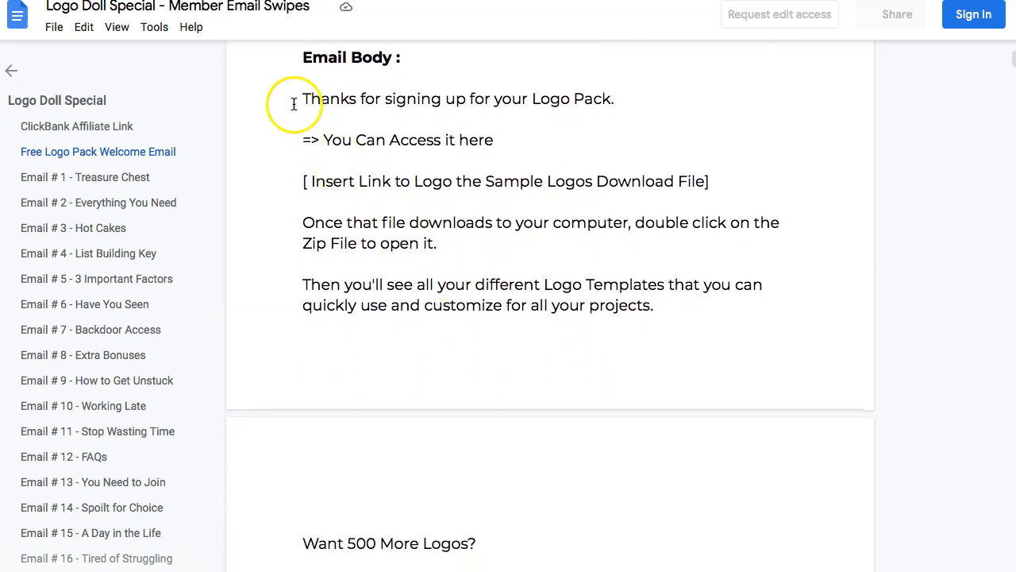
{"action": "left_click_drag", "start_coordinate": [301, 98], "coordinate": [314, 117]}
{"action": "left_click_drag", "start_coordinate": [404, 143], "coordinate": [511, 551]}
{"action": "key", "text": "ctrl+c"}
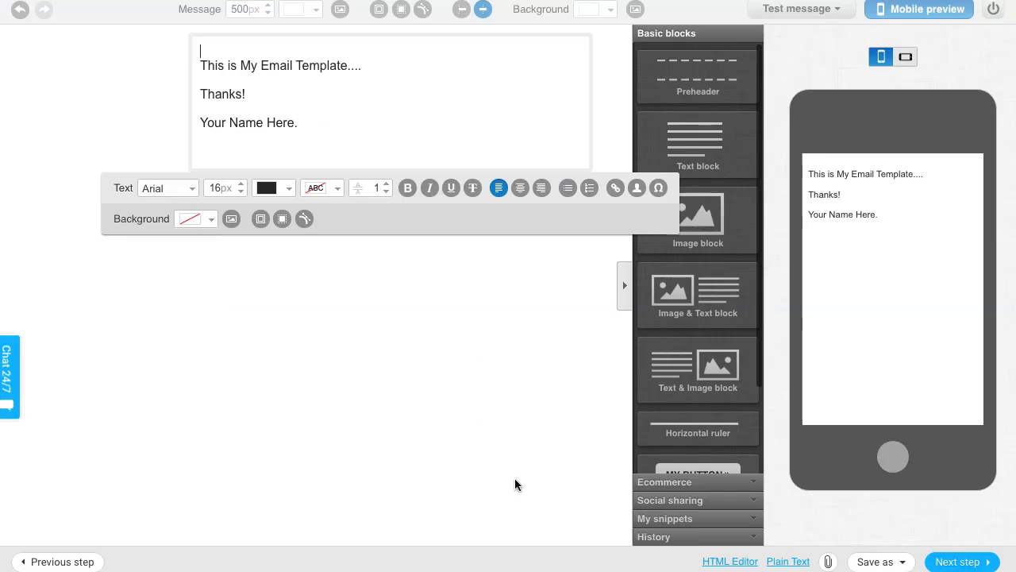
Switch to the GetResponse message editor and paste the copied text on a new line below "This is My Email Template....".
{"action": "left_click", "coordinate": [286, 119]}
{"action": "left_click", "coordinate": [370, 66]}
{"action": "key", "text": "Return"}
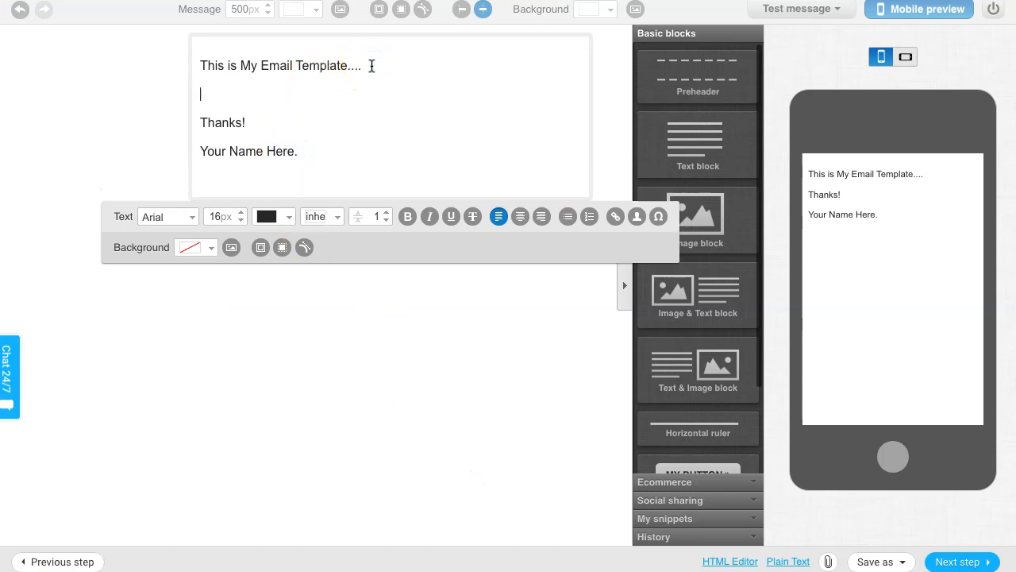
{"action": "key", "text": "ctrl+v"}
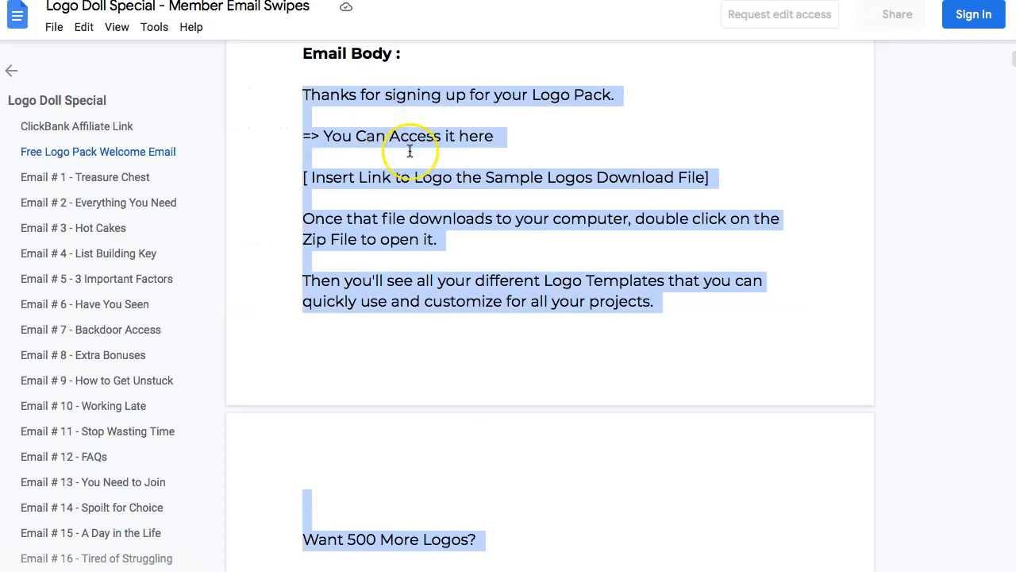
Copy the rest of the welcome email, from "If you answered yes" to "YOUR NAME", and paste it below "Want 500 More Logos?" in GetResponse.
{"action": "scroll", "coordinate": [410, 147], "scroll_direction": "down", "scroll_amount": 5}
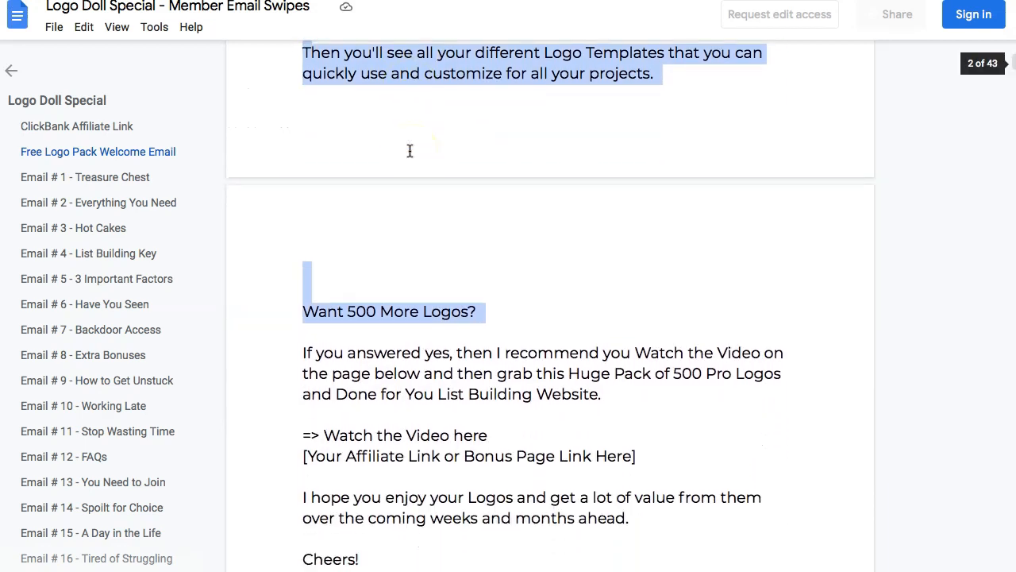
{"action": "scroll", "coordinate": [410, 151], "scroll_direction": "down", "scroll_amount": 2}
{"action": "left_click", "coordinate": [303, 275]}
{"action": "left_click_drag", "start_coordinate": [313, 290], "coordinate": [406, 513]}
{"action": "key", "text": "ctrl+c"}
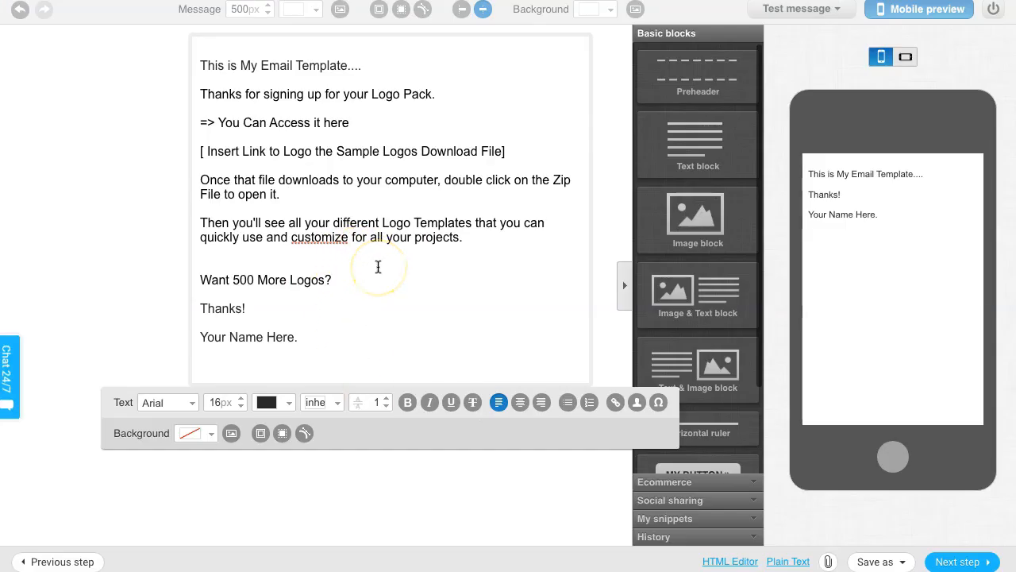
{"action": "key", "text": "Return"}
{"action": "key", "text": "ctrl+v"}
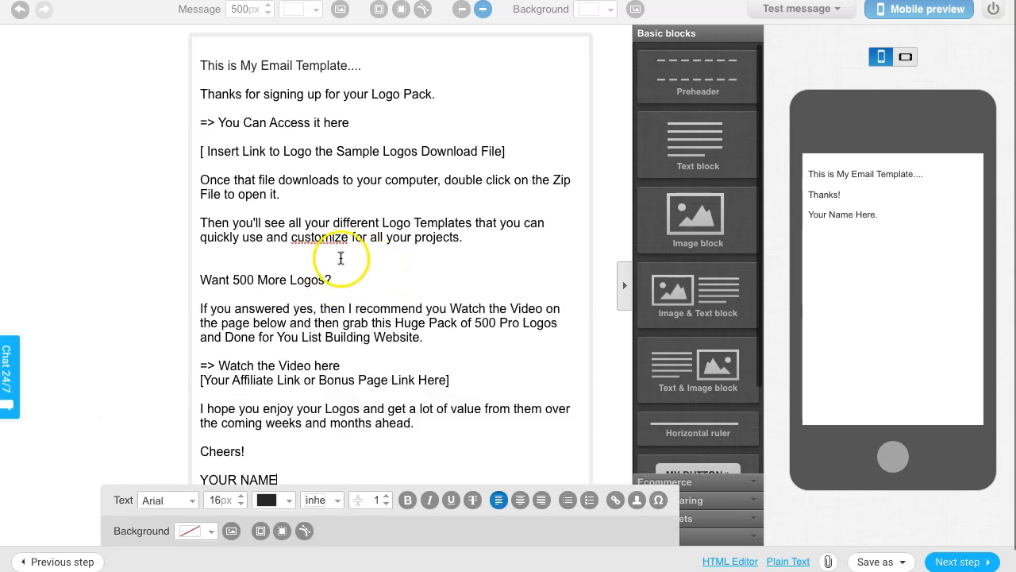
Delete the "This is My Email Template...." line from the start of the message.
{"action": "scroll", "coordinate": [342, 251], "scroll_direction": "down", "scroll_amount": 2}
{"action": "scroll", "coordinate": [343, 249], "scroll_direction": "up", "scroll_amount": 2}
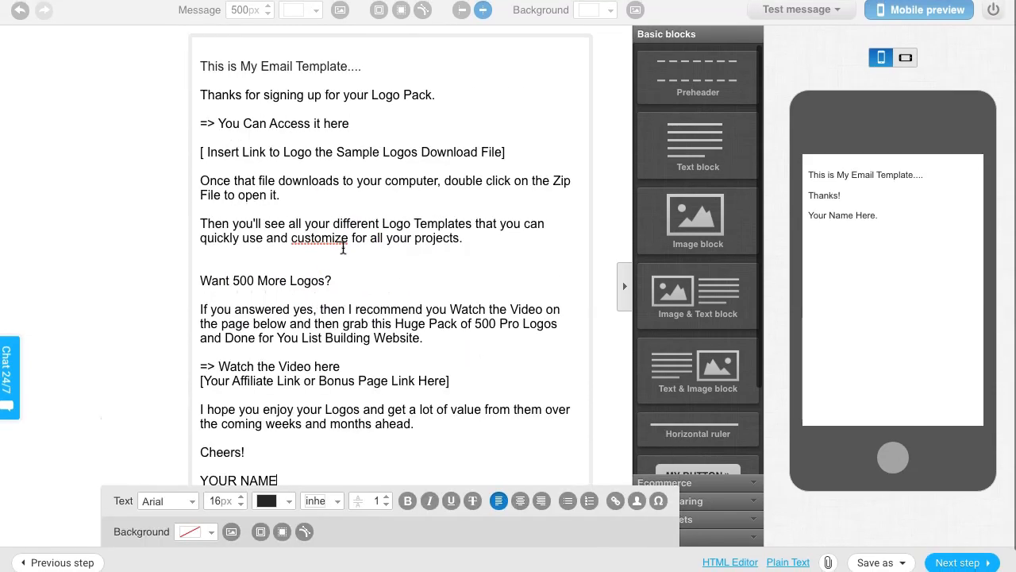
{"action": "triple_click", "coordinate": [256, 65]}
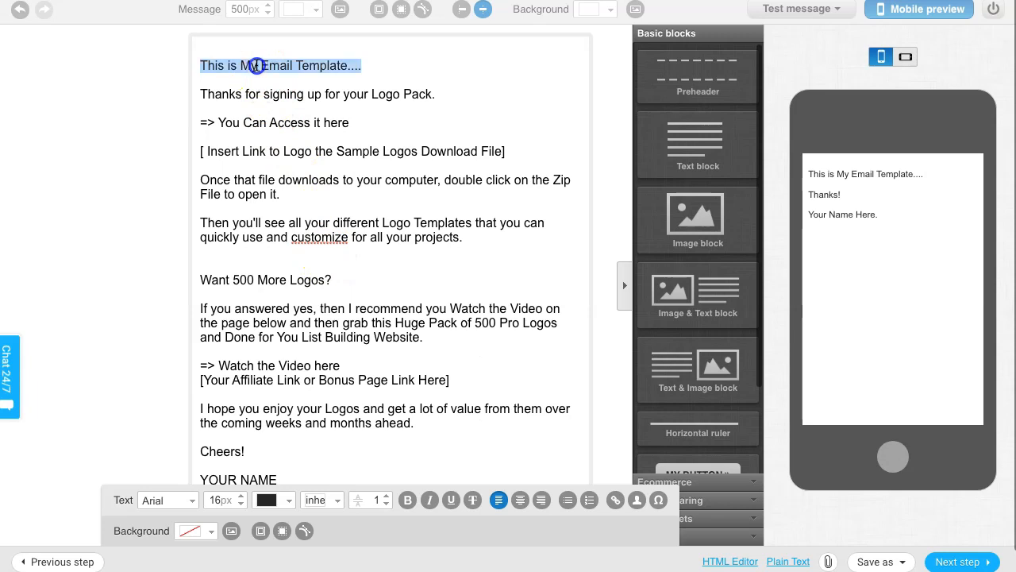
{"action": "key", "text": "BackSpace"}
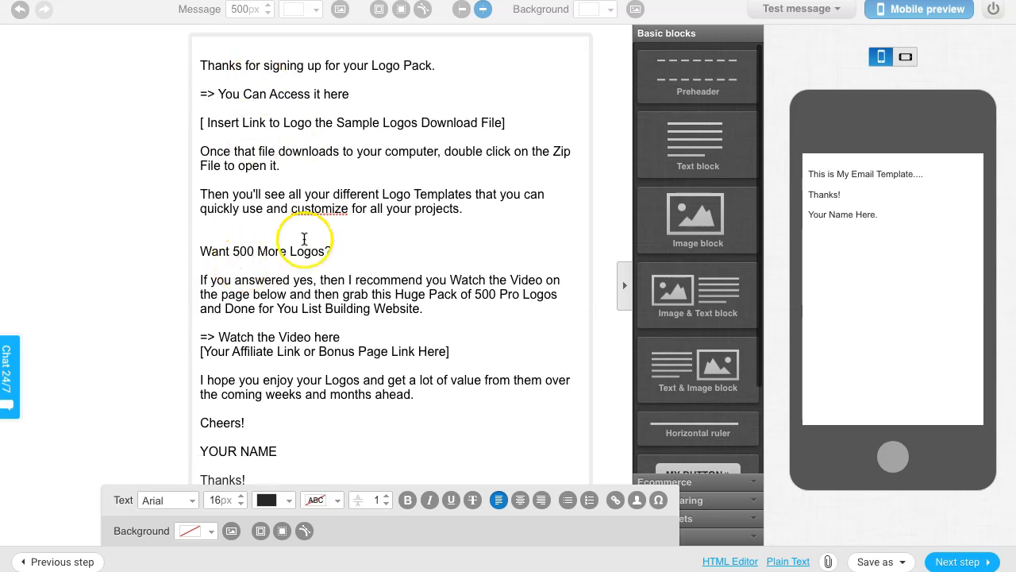
Remove the template's leftover "Thanks!" and "Your Name Here." lines below the pasted sign-off.
{"action": "left_click", "coordinate": [119, 390]}
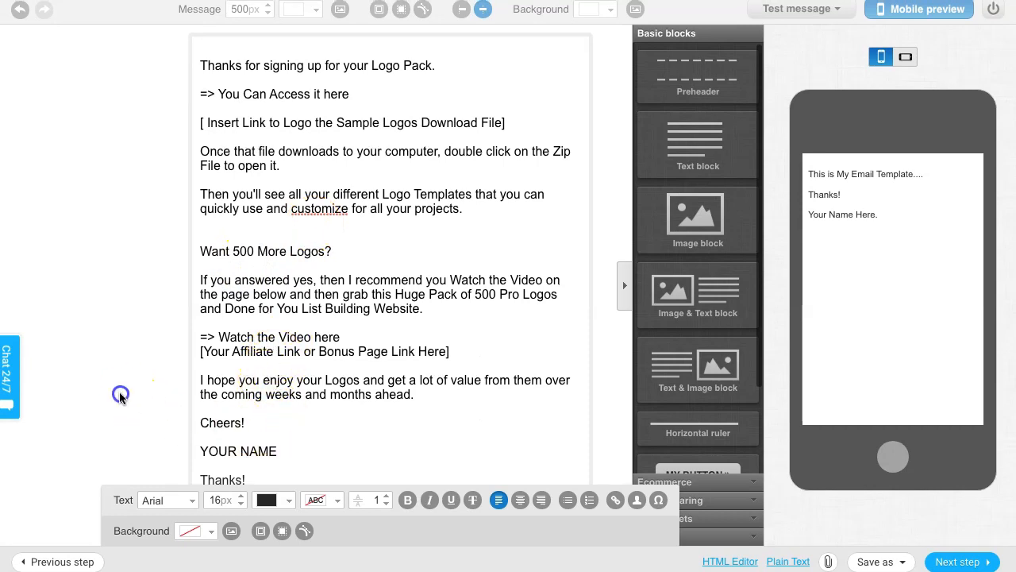
{"action": "left_click", "coordinate": [296, 439]}
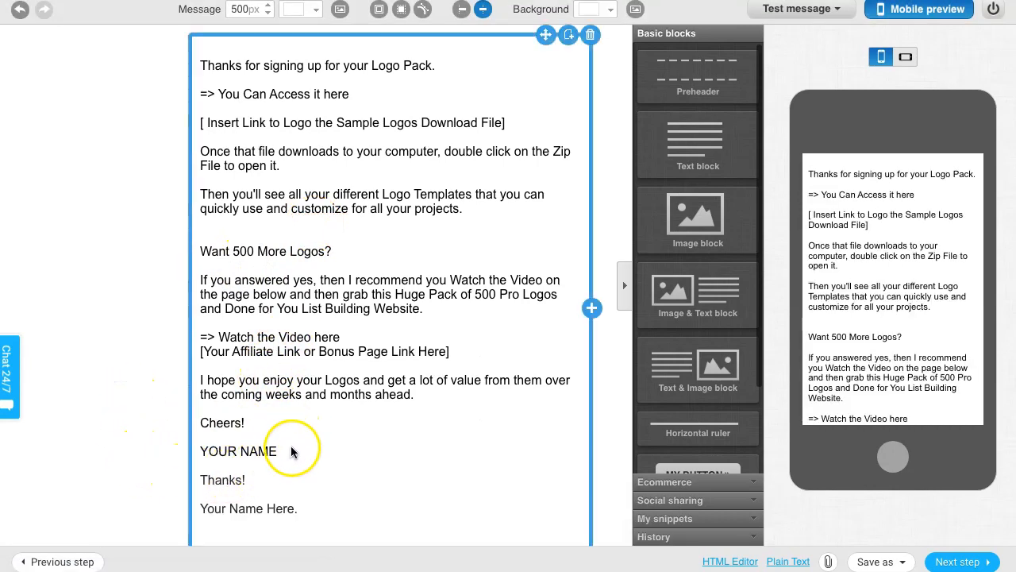
{"action": "double_click", "coordinate": [278, 480]}
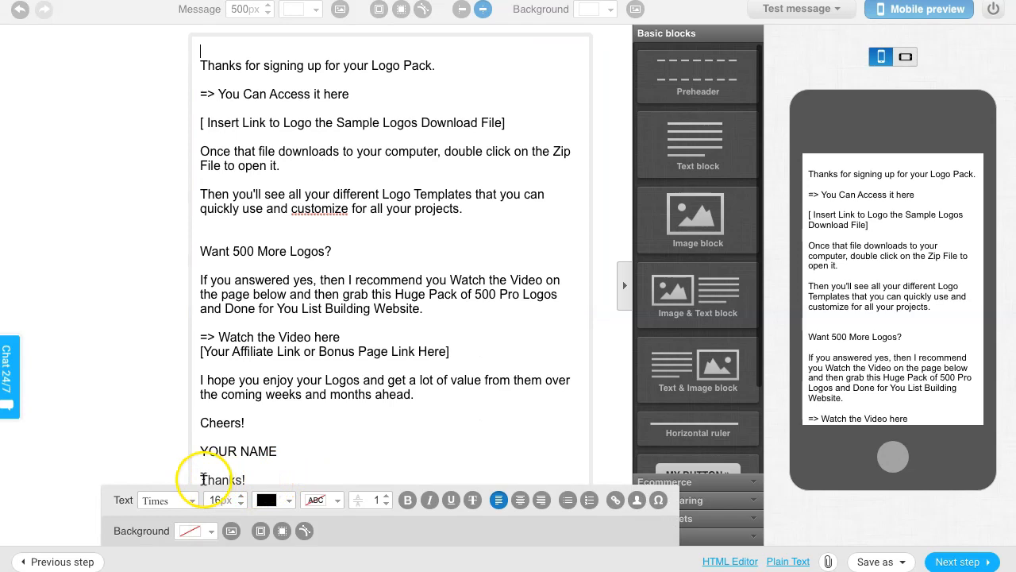
{"action": "left_click_drag", "start_coordinate": [278, 481], "coordinate": [329, 491]}
{"action": "key", "text": "BackSpace"}
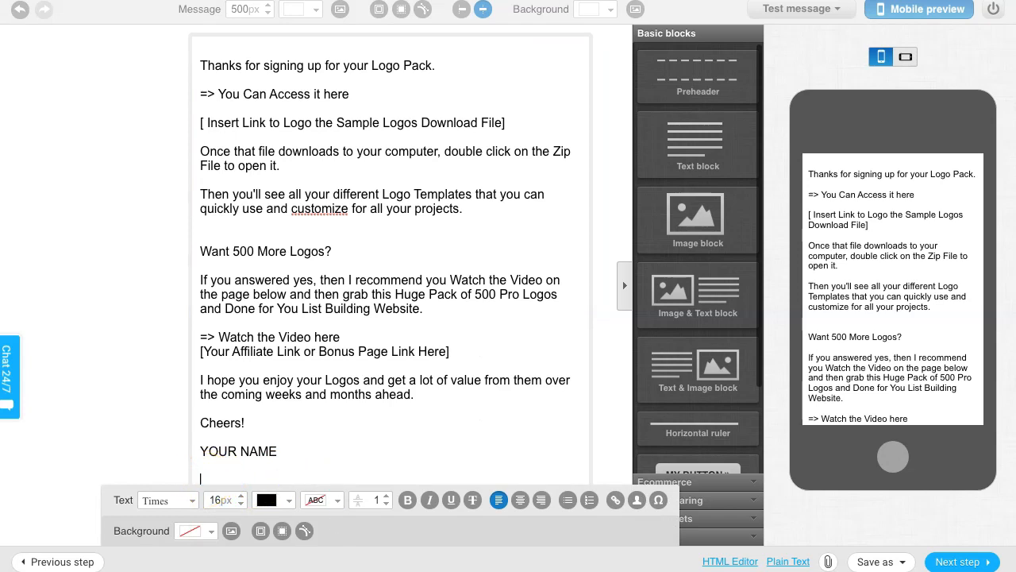
{"action": "key", "text": "Return"}
{"action": "left_click_drag", "start_coordinate": [351, 94], "coordinate": [219, 97]}
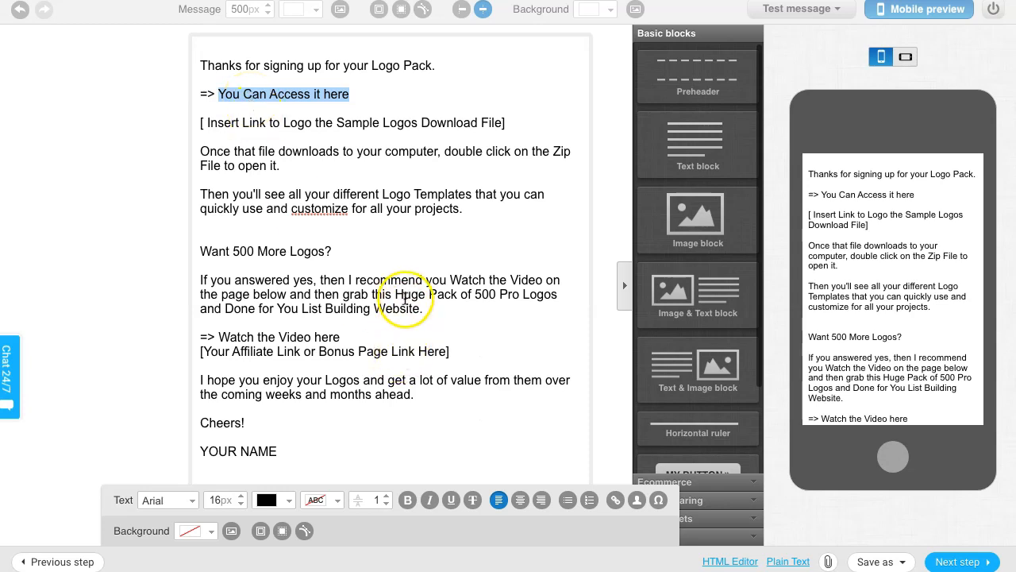
{"action": "left_click", "coordinate": [615, 499]}
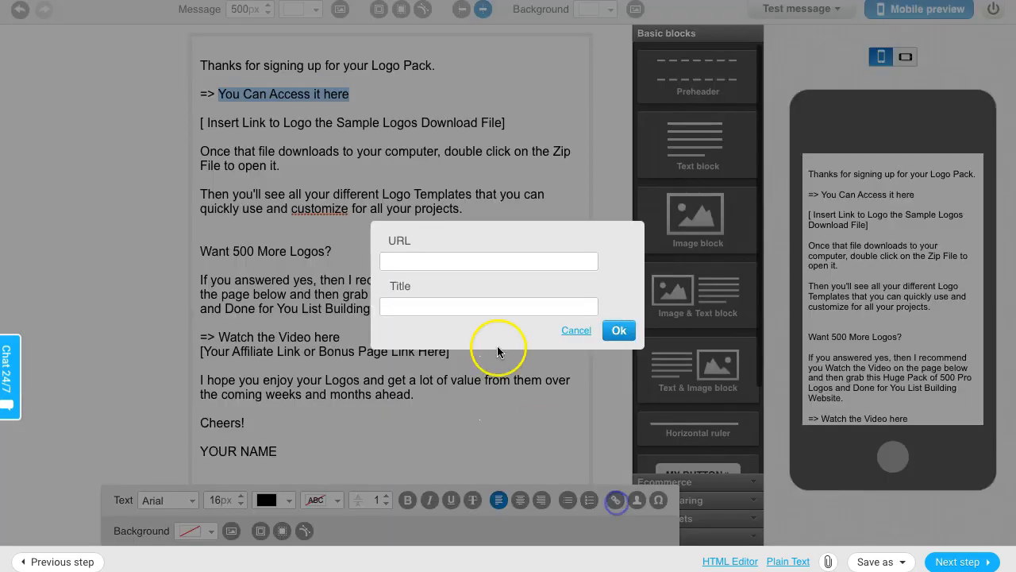
{"action": "left_click", "coordinate": [477, 261]}
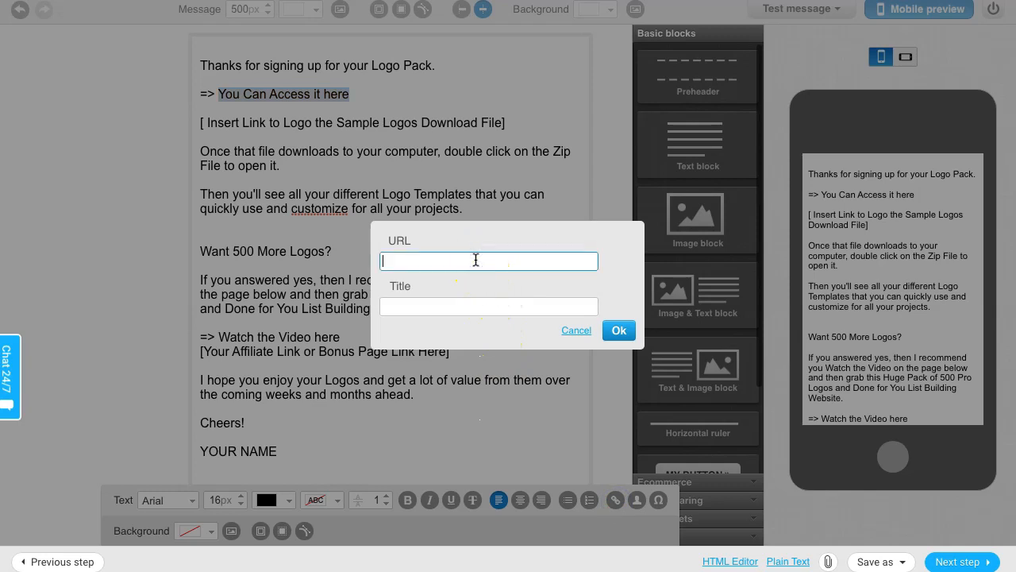
{"action": "type", "text": "https://google.com"}
{"action": "left_click", "coordinate": [473, 262]}
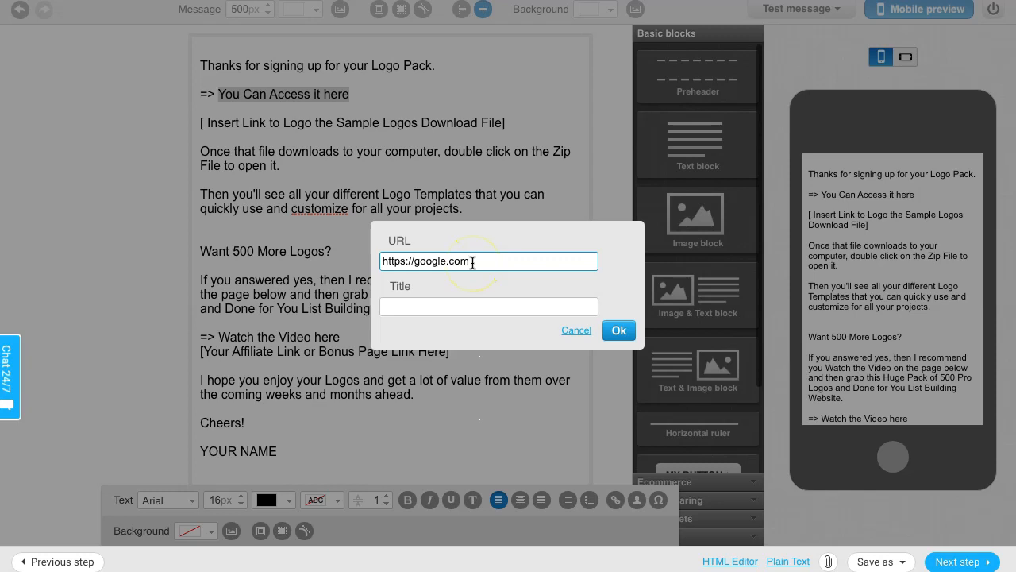
{"action": "left_click", "coordinate": [613, 331]}
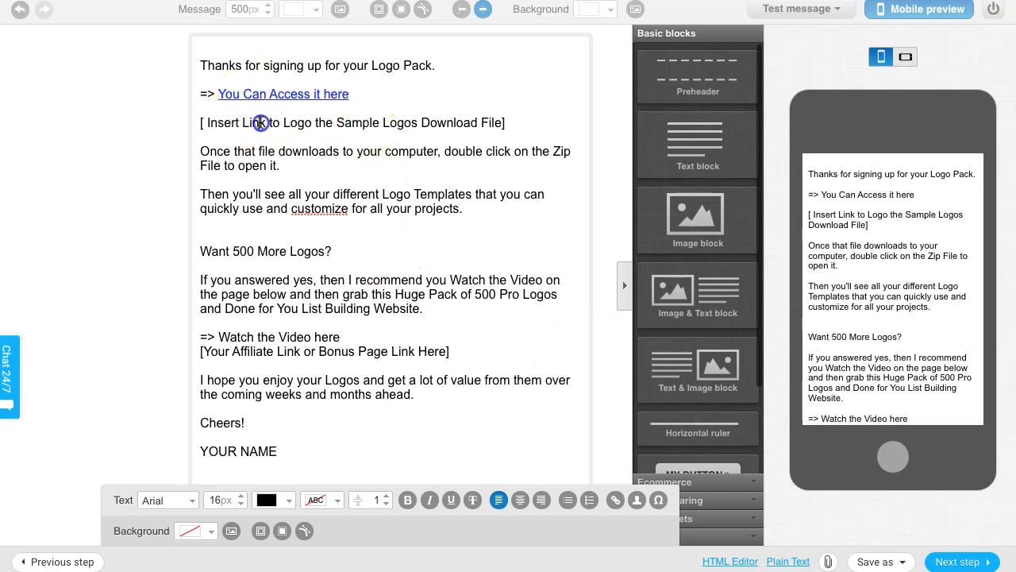
Delete the "[ Insert Link to Logo the Sample Logos Download File]" placeholder and add a line break after "Watch the Video here".
{"action": "triple_click", "coordinate": [256, 120]}
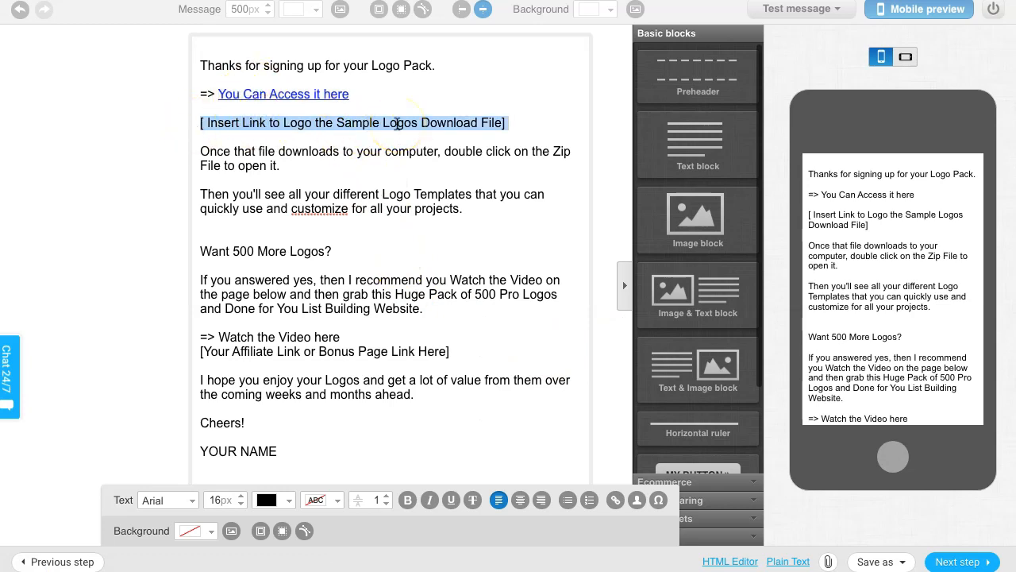
{"action": "key", "text": "BackSpace"}
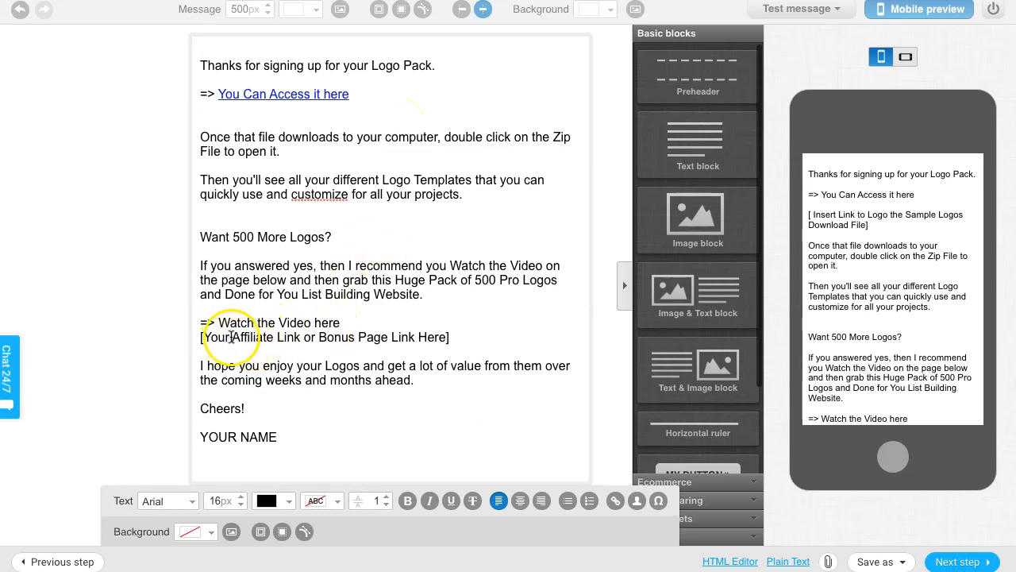
{"action": "left_click", "coordinate": [357, 320]}
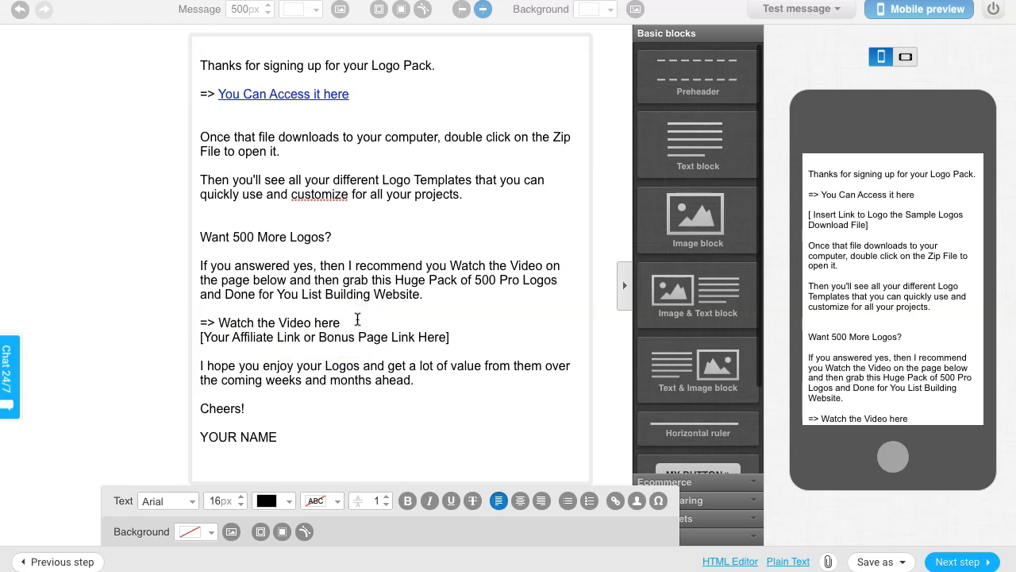
{"action": "key", "text": "Return"}
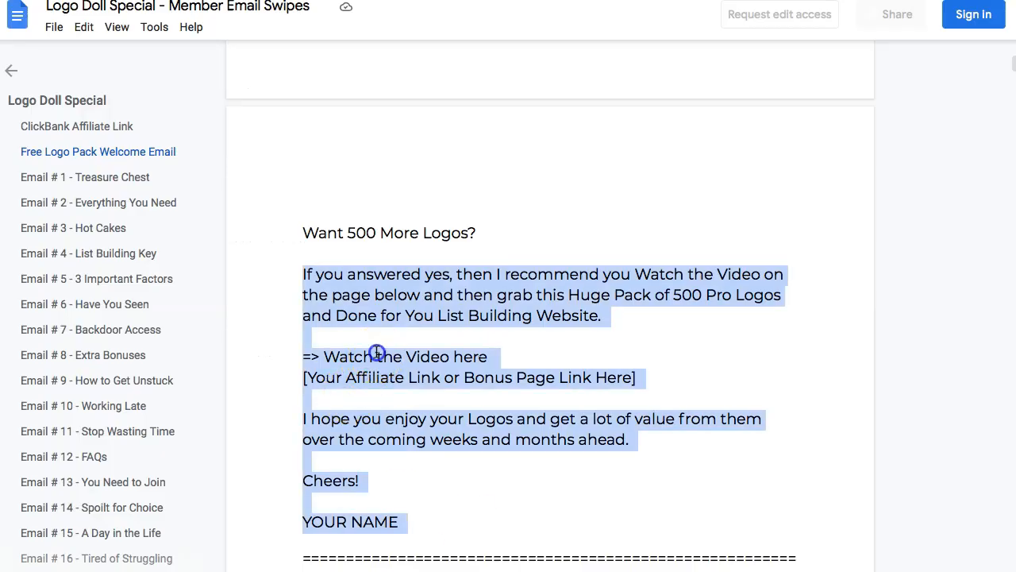
{"action": "left_click", "coordinate": [388, 317]}
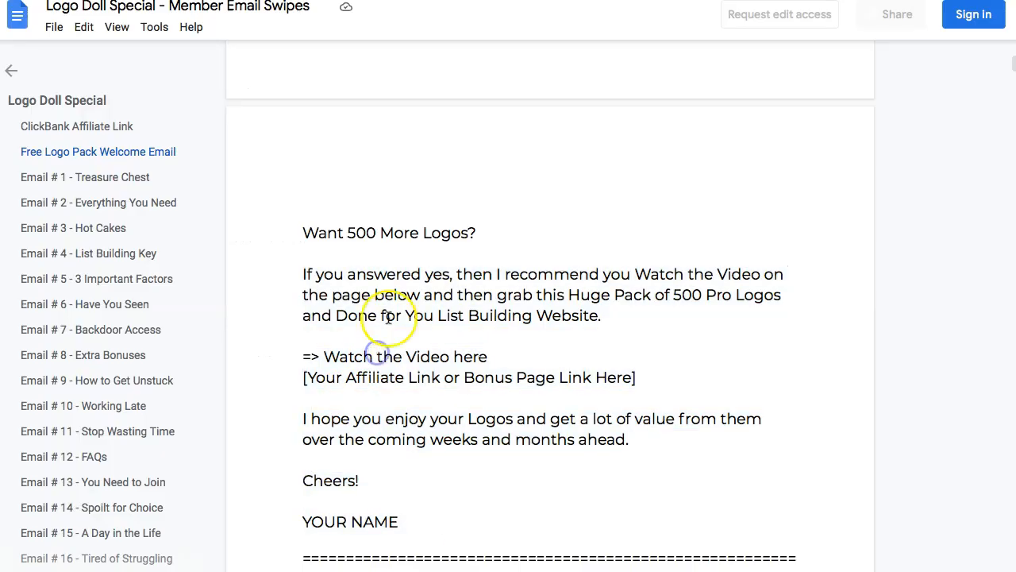
{"action": "scroll", "coordinate": [388, 318], "scroll_direction": "up", "scroll_amount": 8}
{"action": "scroll", "coordinate": [388, 318], "scroll_direction": "up", "scroll_amount": 3}
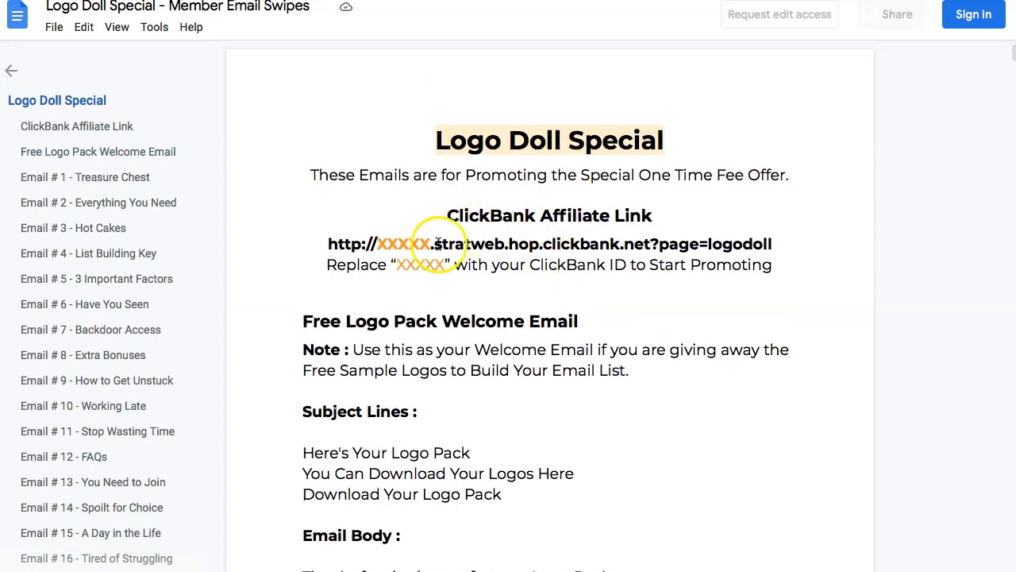
{"action": "triple_click", "coordinate": [438, 244]}
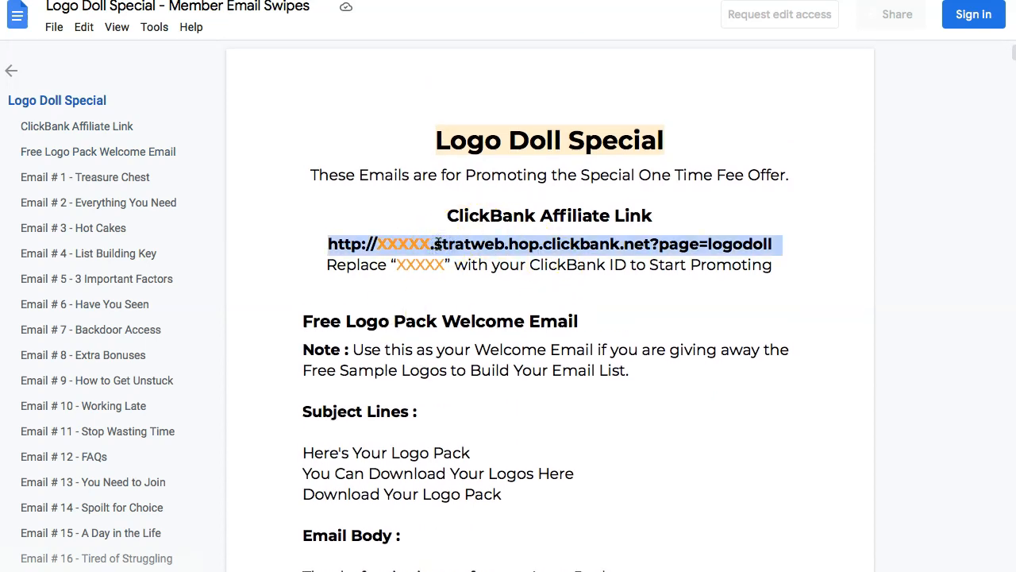
{"action": "left_click", "coordinate": [437, 244]}
{"action": "left_click_drag", "start_coordinate": [446, 265], "coordinate": [380, 243]}
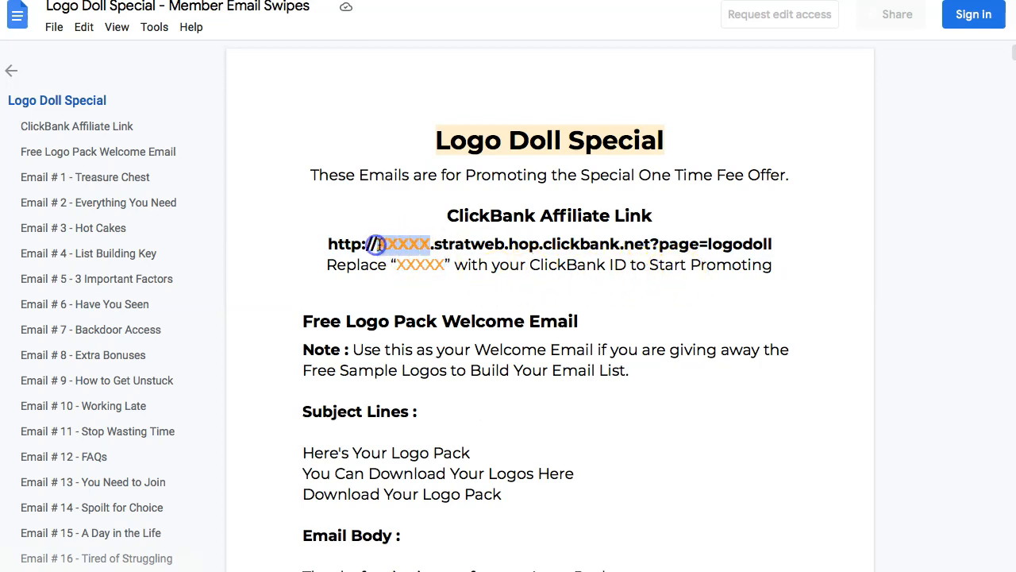
{"action": "triple_click", "coordinate": [379, 243]}
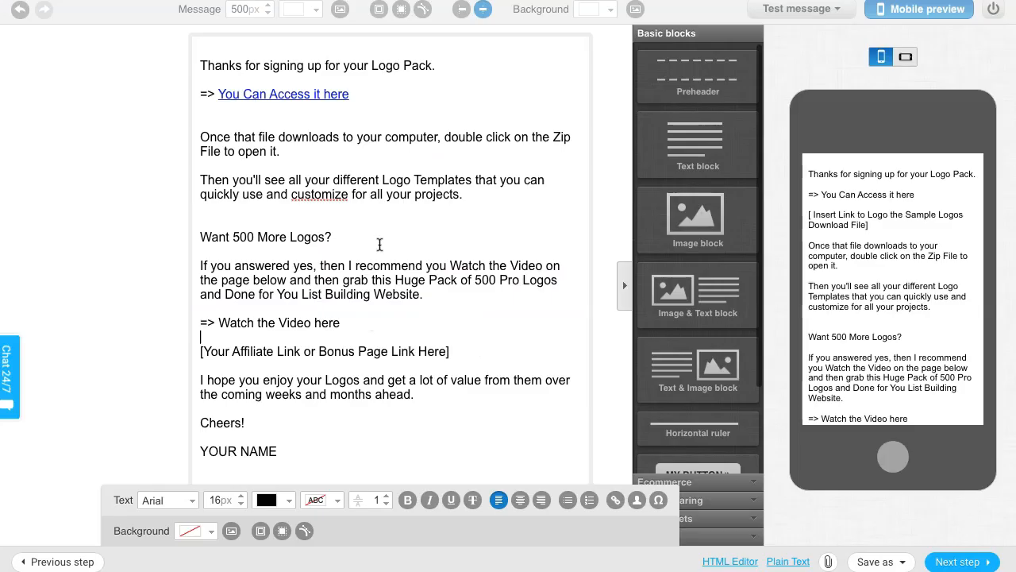
Switch back to GetResponse and link the text "Watch the Video here" to the copied ClickBank affiliate URL.
{"action": "left_click", "coordinate": [349, 323]}
{"action": "left_click_drag", "start_coordinate": [349, 323], "coordinate": [228, 322]}
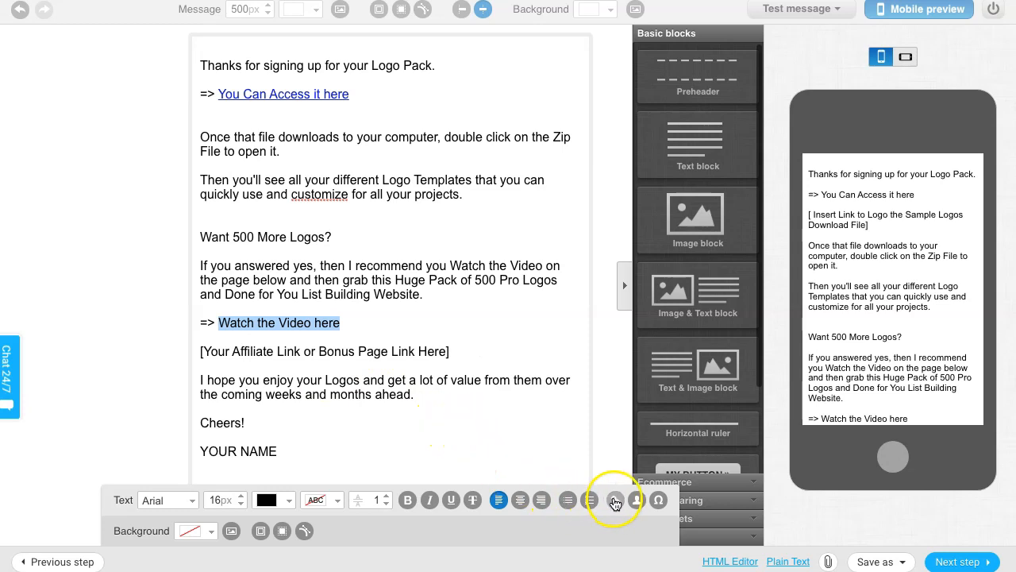
{"action": "left_click", "coordinate": [617, 502]}
{"action": "left_click", "coordinate": [442, 258]}
{"action": "key", "text": "ctrl+v"}
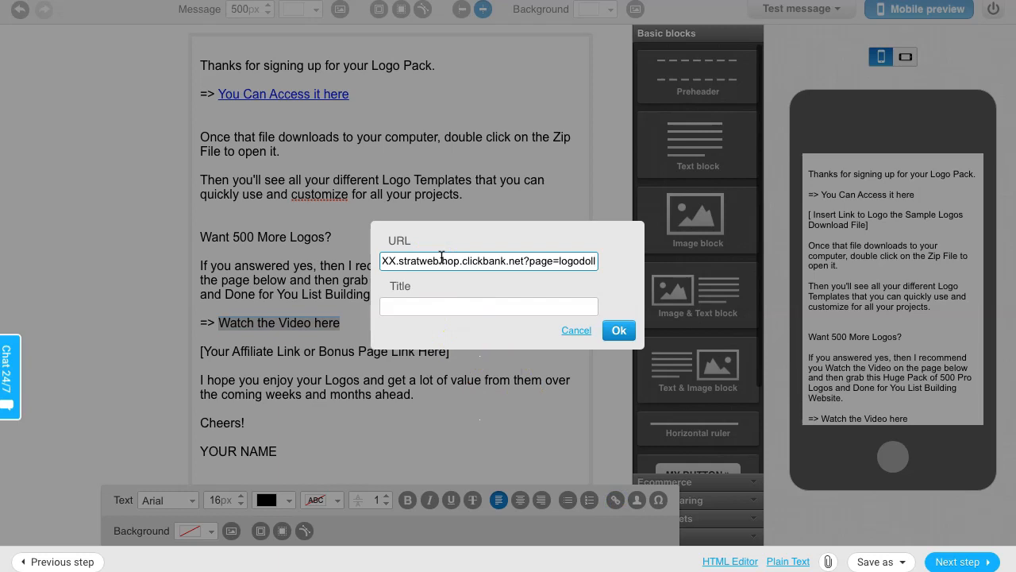
{"action": "left_click", "coordinate": [454, 305]}
{"action": "left_click", "coordinate": [619, 330]}
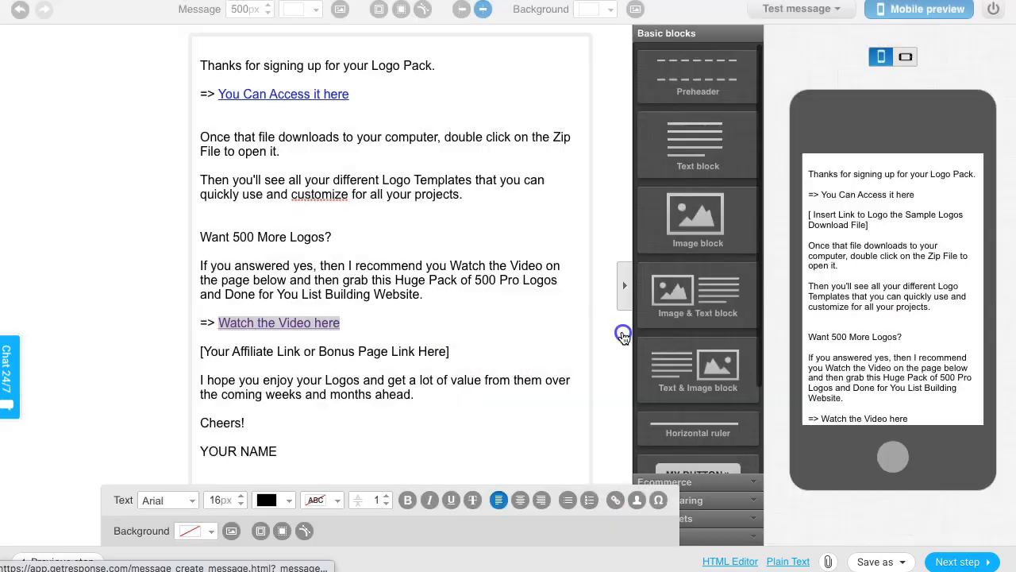
Delete the "[Your Affiliate Link or Bonus Page Link Here]" placeholder and replace "YOUR NAME" in the sign-off with the sender's first name.
{"action": "triple_click", "coordinate": [359, 350]}
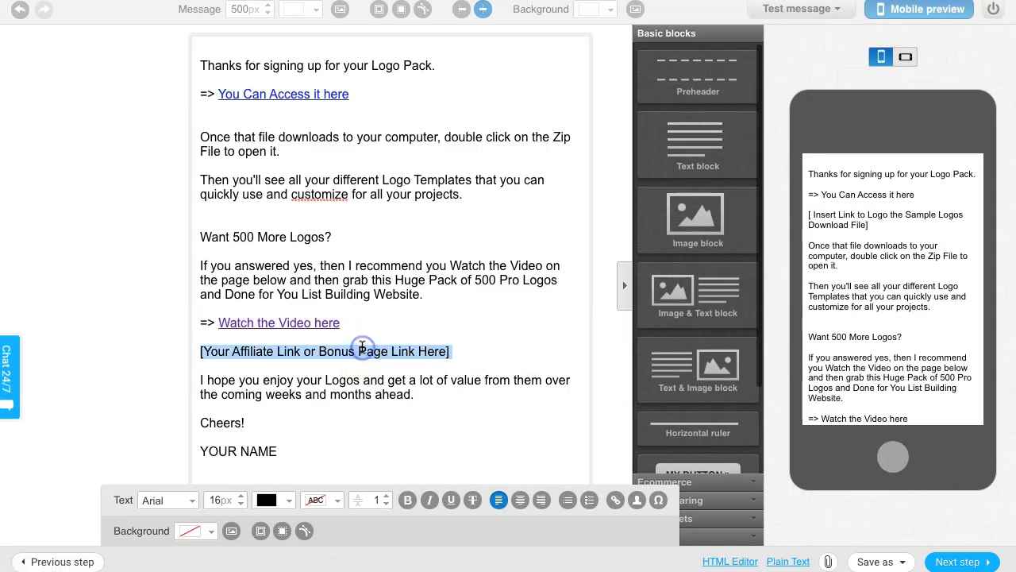
{"action": "key", "text": "BackSpace"}
{"action": "left_click_drag", "start_coordinate": [278, 437], "coordinate": [201, 435]}
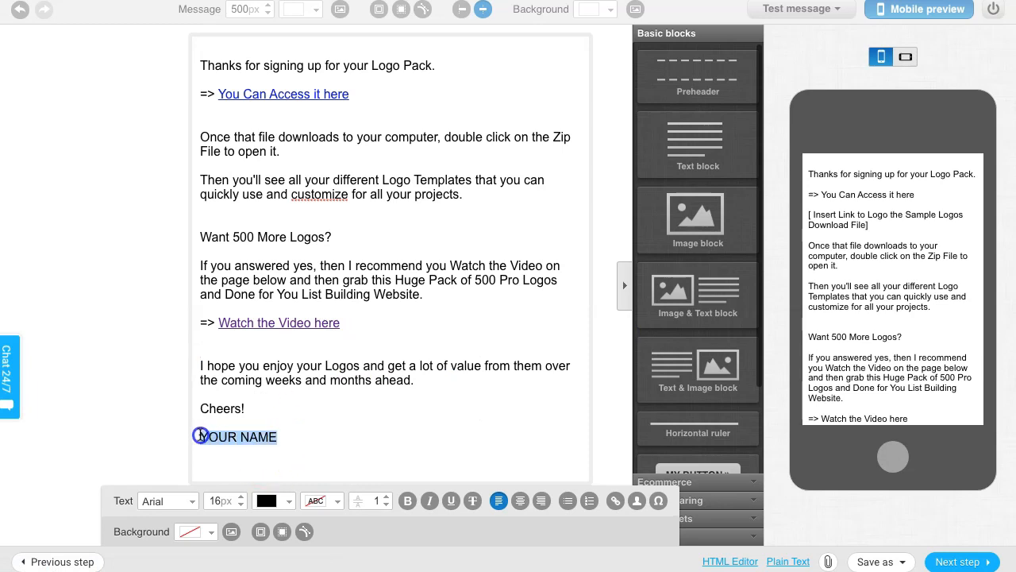
{"action": "type", "text": "Noel."}
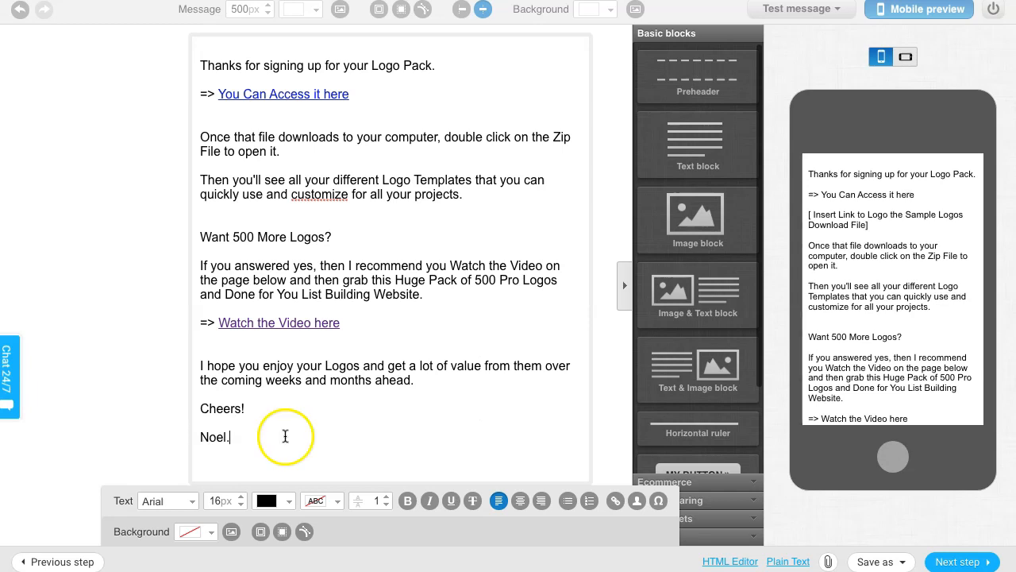
Copy the entire email body and paste it over the old template text in the message's plain text version.
{"action": "left_click", "coordinate": [471, 308]}
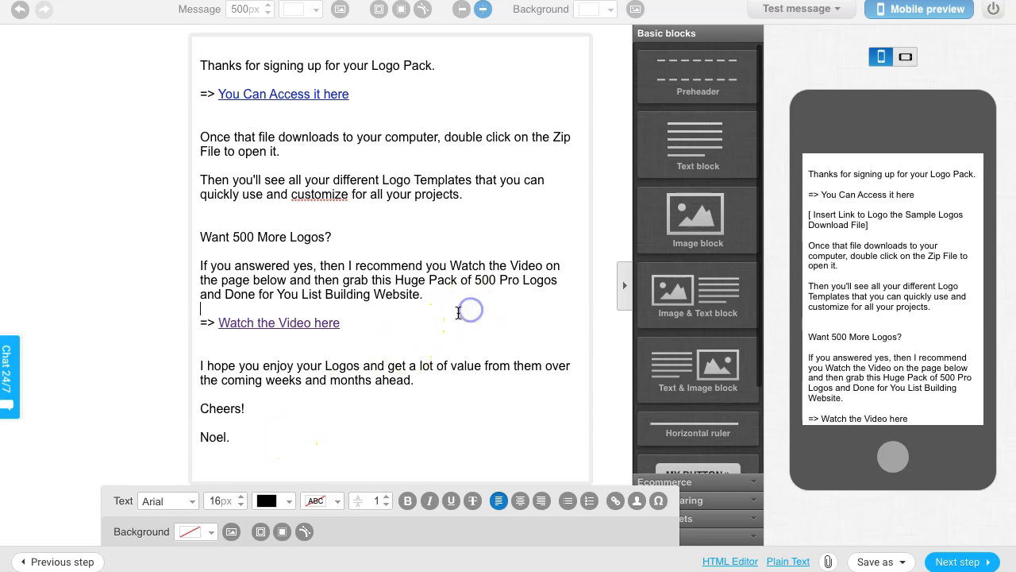
{"action": "key", "text": "ctrl+a"}
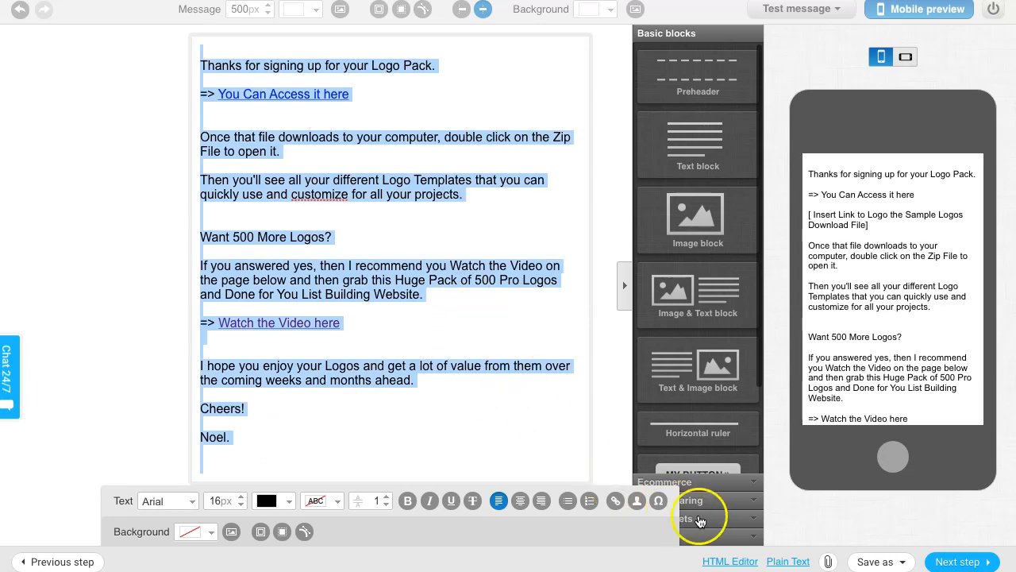
{"action": "left_click", "coordinate": [790, 563]}
{"action": "left_click", "coordinate": [419, 363]}
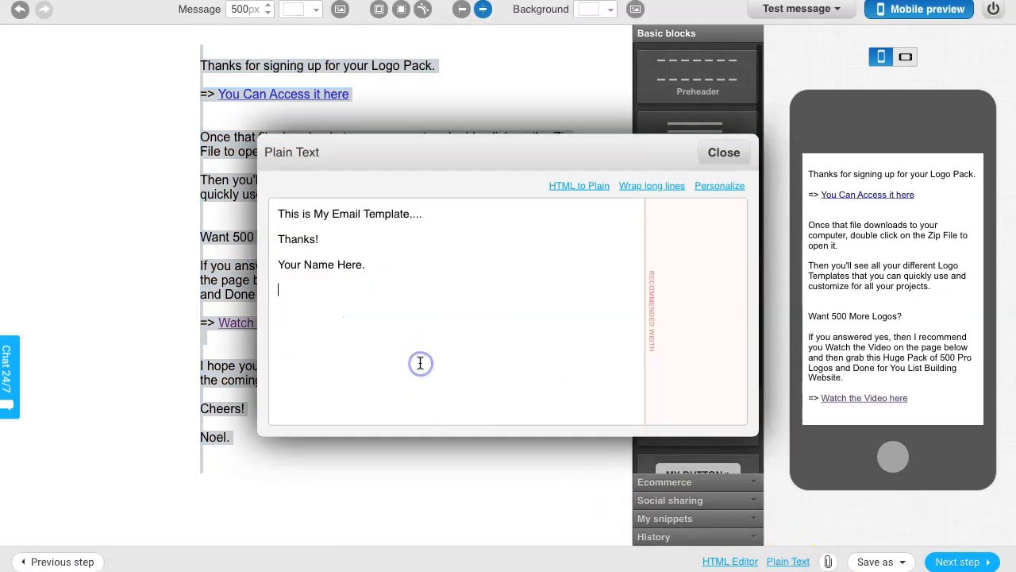
{"action": "key", "text": "ctrl+a"}
{"action": "key", "text": "BackSpace"}
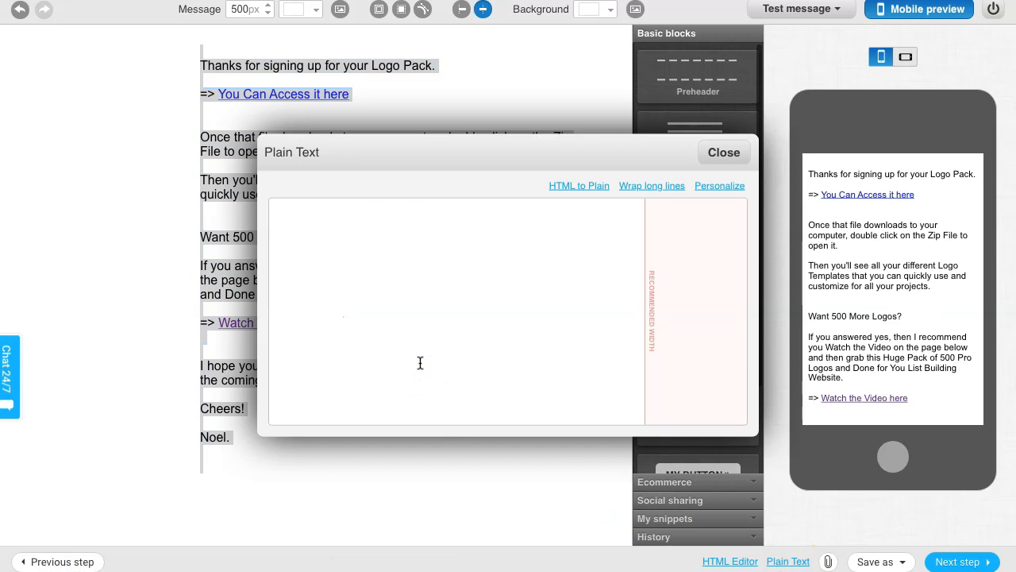
{"action": "key", "text": "ctrl+v"}
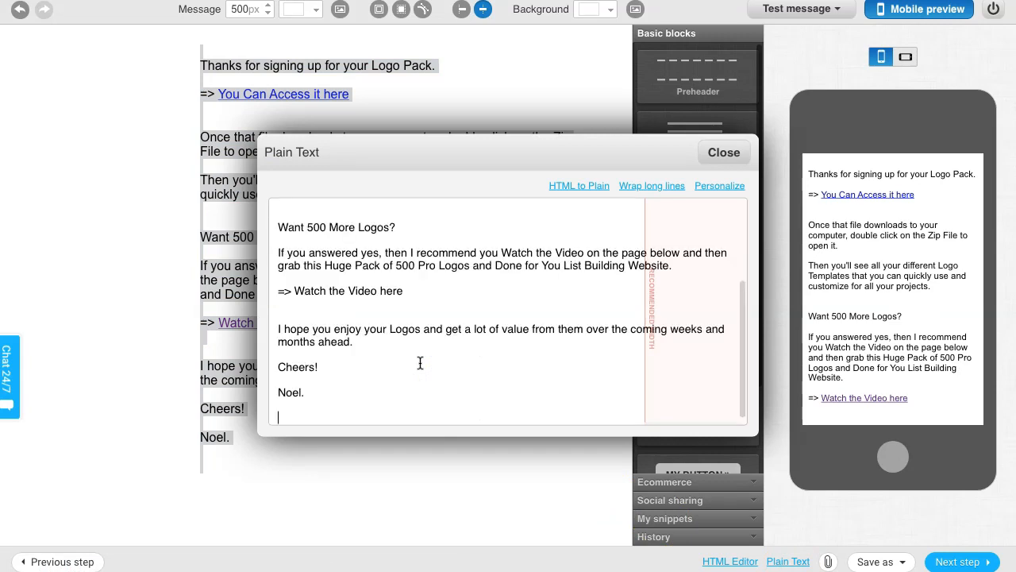
{"action": "scroll", "coordinate": [421, 326], "scroll_direction": "up", "scroll_amount": 5}
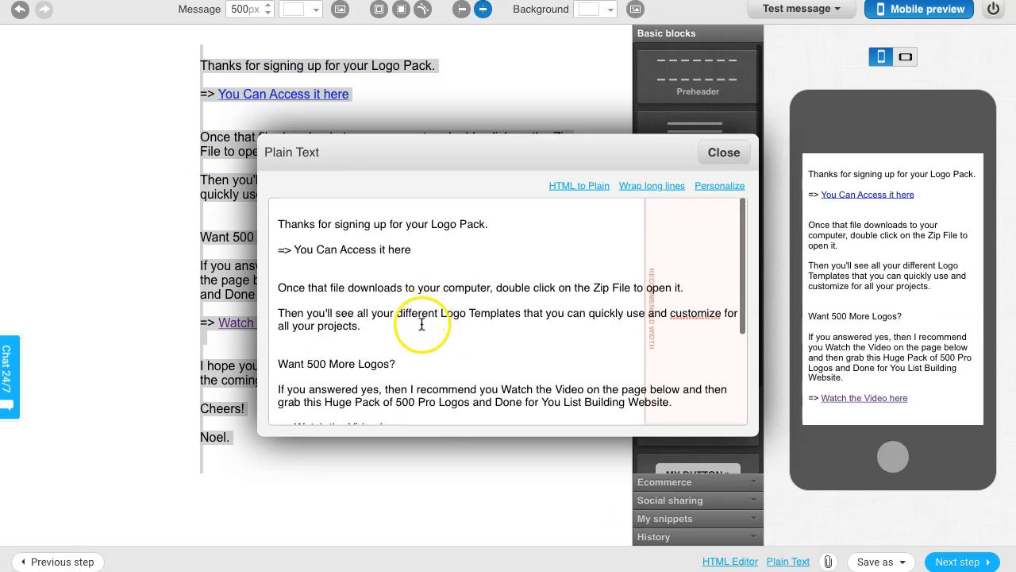
{"action": "left_click", "coordinate": [641, 193]}
{"action": "left_click", "coordinate": [723, 153]}
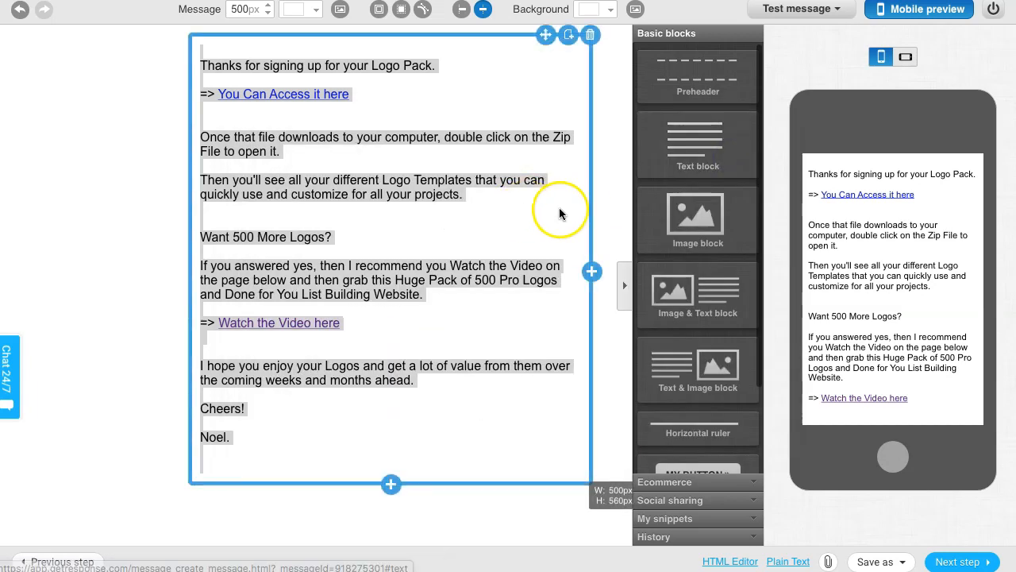
{"action": "left_click", "coordinate": [111, 205]}
{"action": "left_click", "coordinate": [837, 10]}
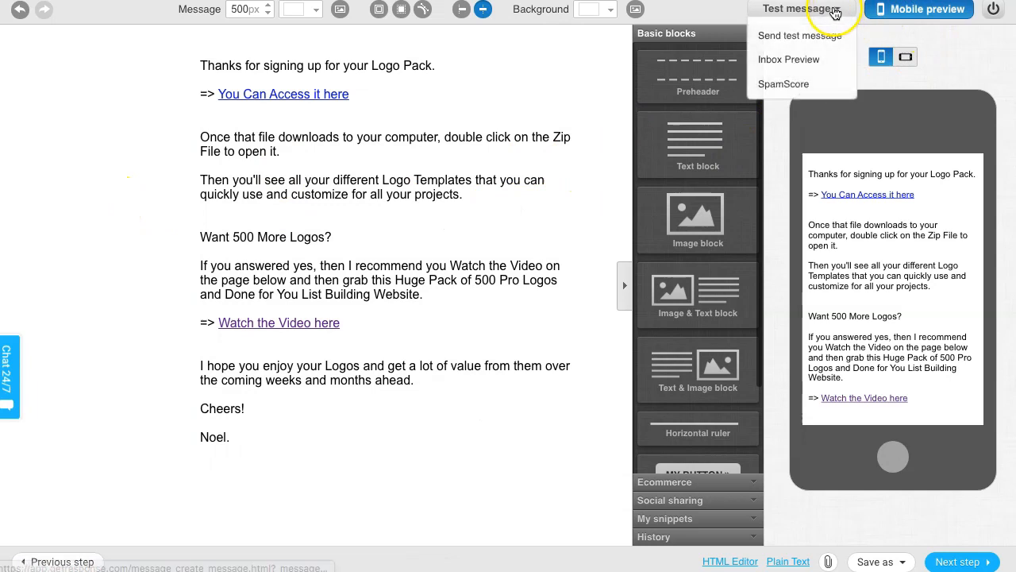
{"action": "left_click", "coordinate": [777, 64]}
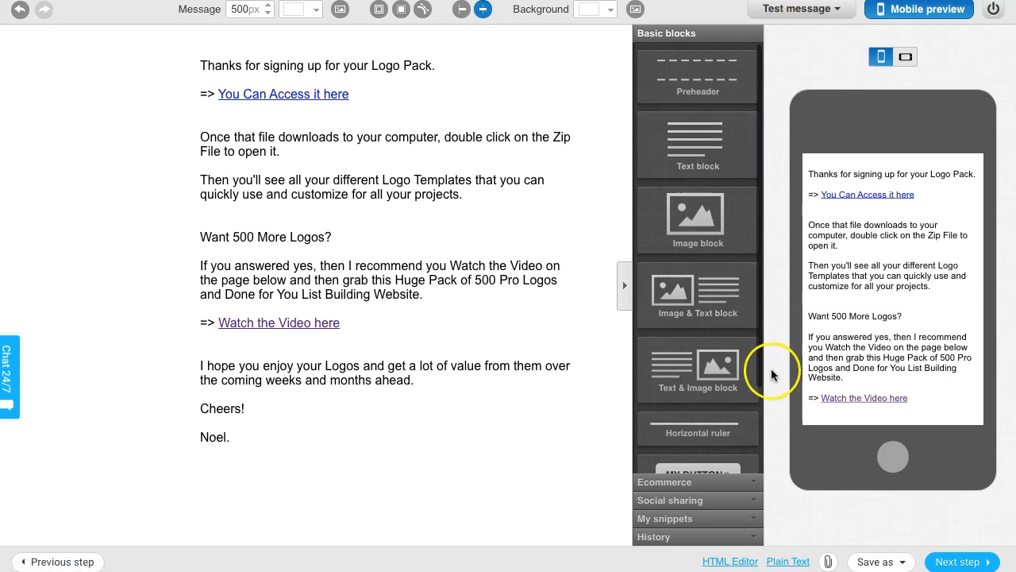
Proceed to the autoresponder settings, review them, and save and publish the "Welcome Email - Day 0" autoresponder.
{"action": "left_click", "coordinate": [982, 564]}
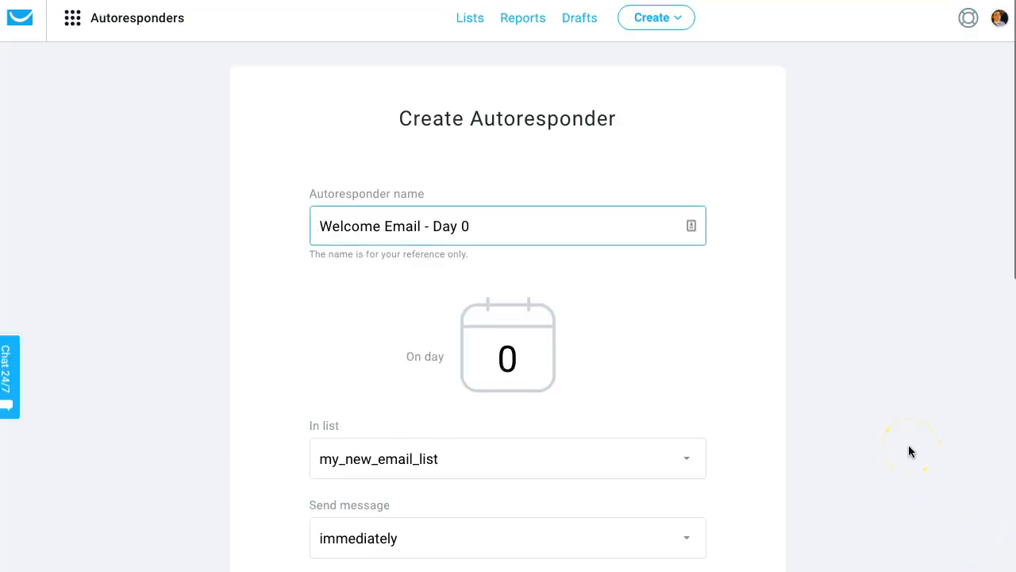
{"action": "scroll", "coordinate": [928, 421], "scroll_direction": "down", "scroll_amount": 1}
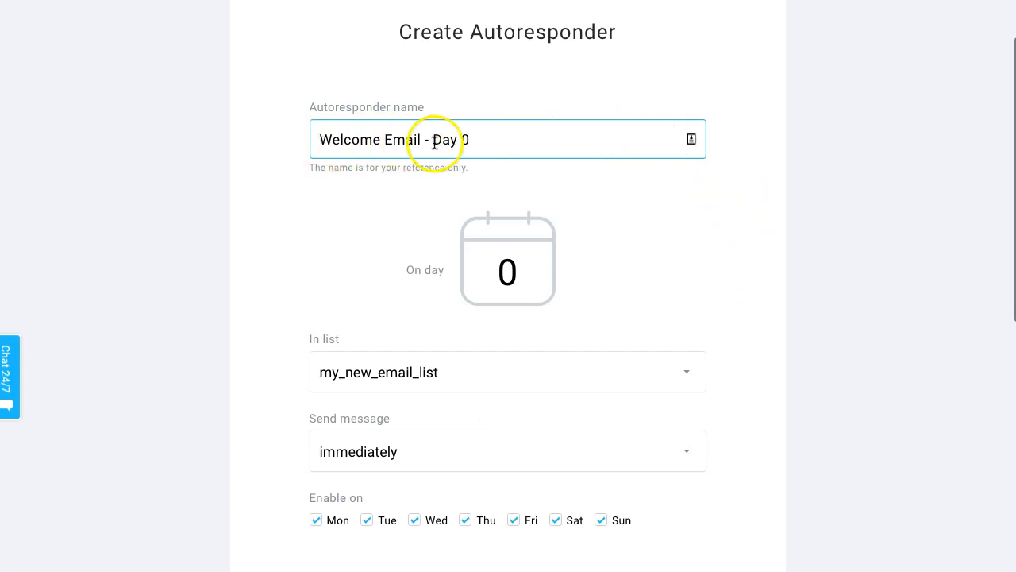
{"action": "scroll", "coordinate": [628, 160], "scroll_direction": "down", "scroll_amount": 1}
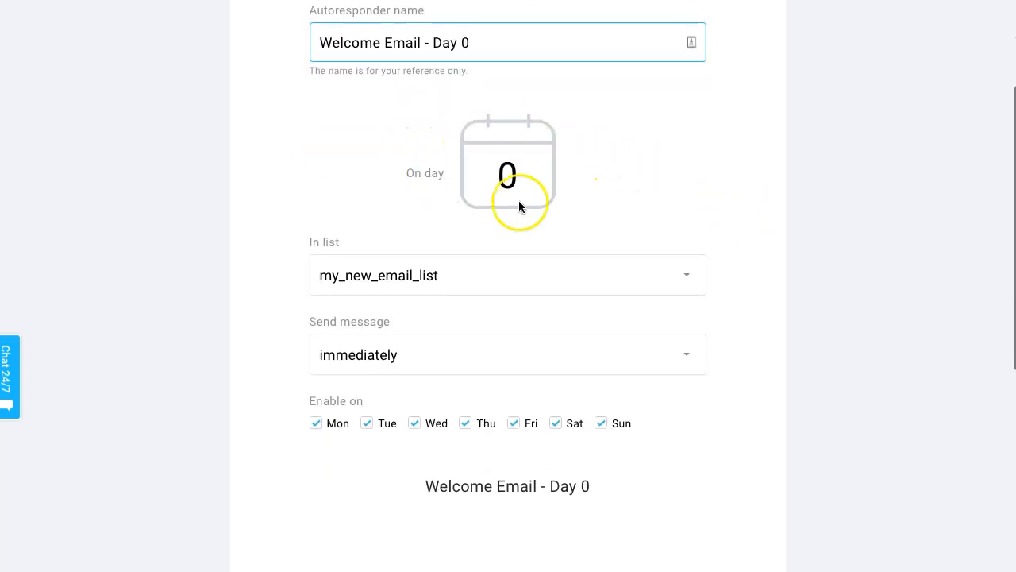
{"action": "scroll", "coordinate": [822, 132], "scroll_direction": "down", "scroll_amount": 1}
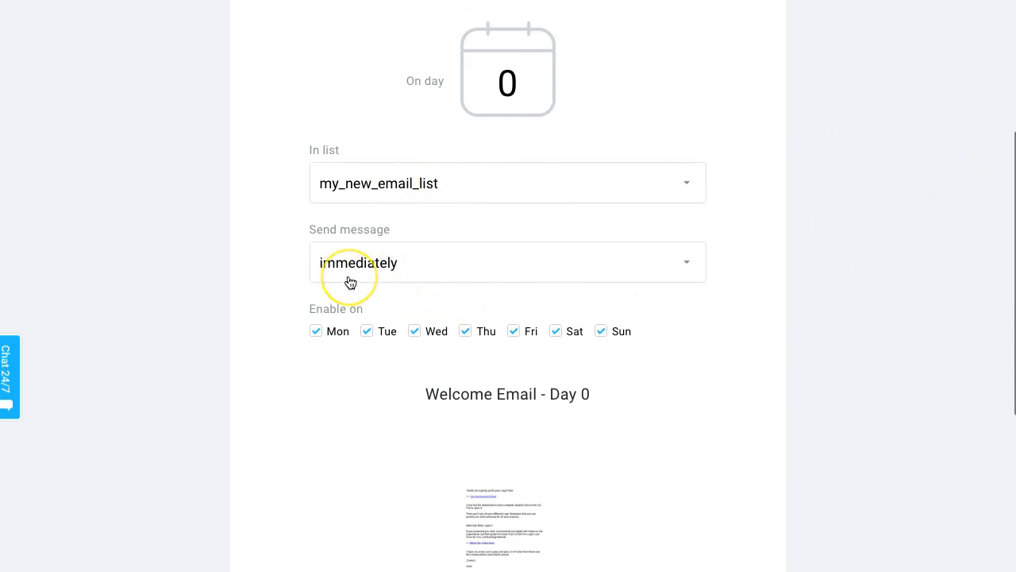
{"action": "scroll", "coordinate": [737, 241], "scroll_direction": "down", "scroll_amount": 3}
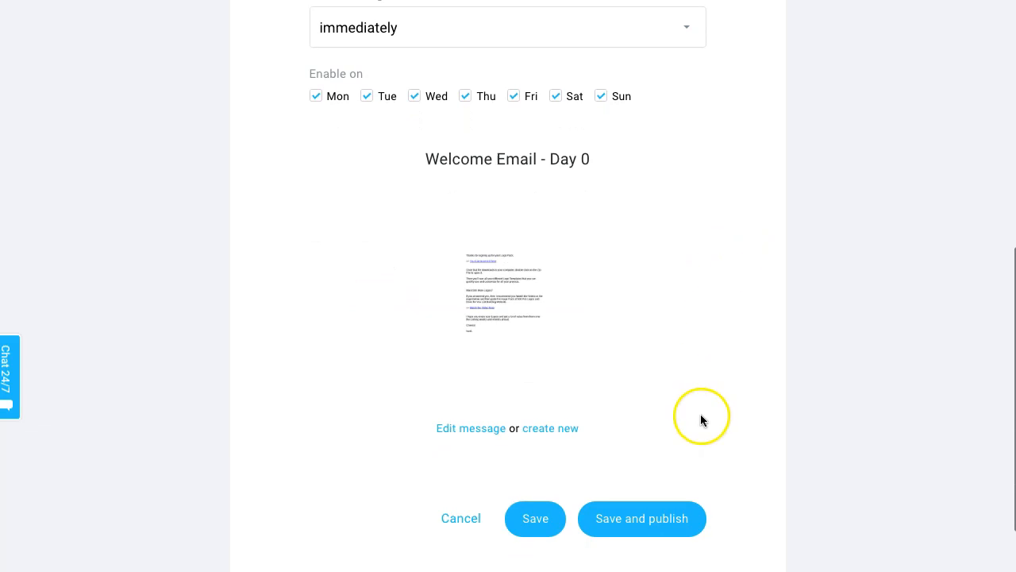
{"action": "left_click", "coordinate": [661, 520]}
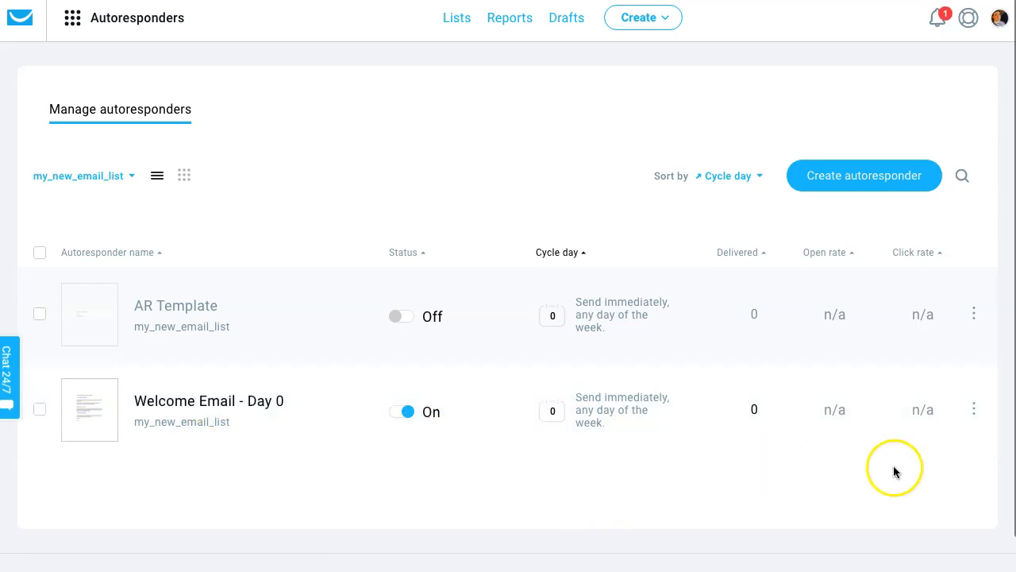
Preview the "Welcome Email - Day 0" autoresponder and test its "Watch the Video here" link.
{"action": "left_click", "coordinate": [975, 409]}
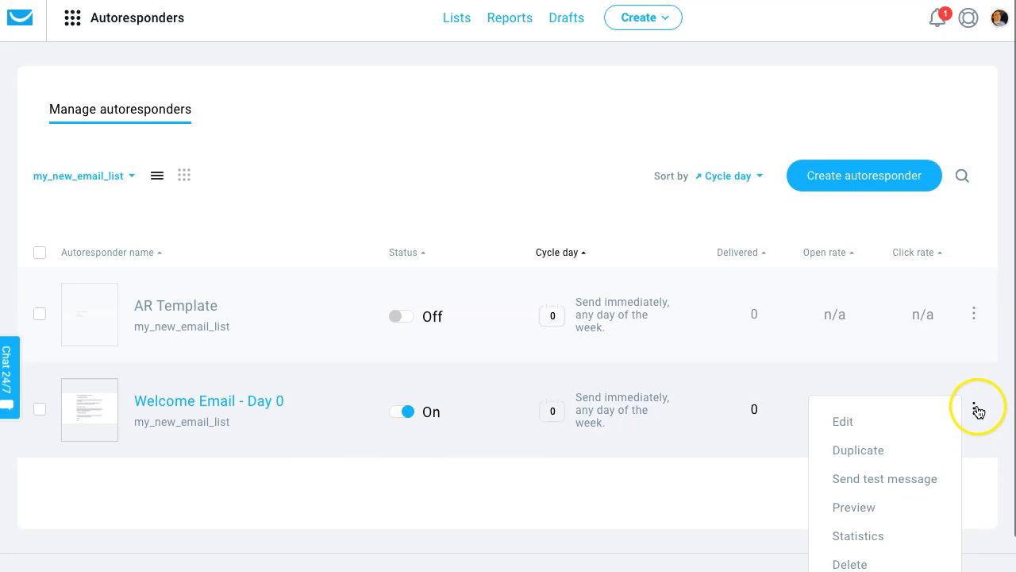
{"action": "left_click", "coordinate": [854, 507]}
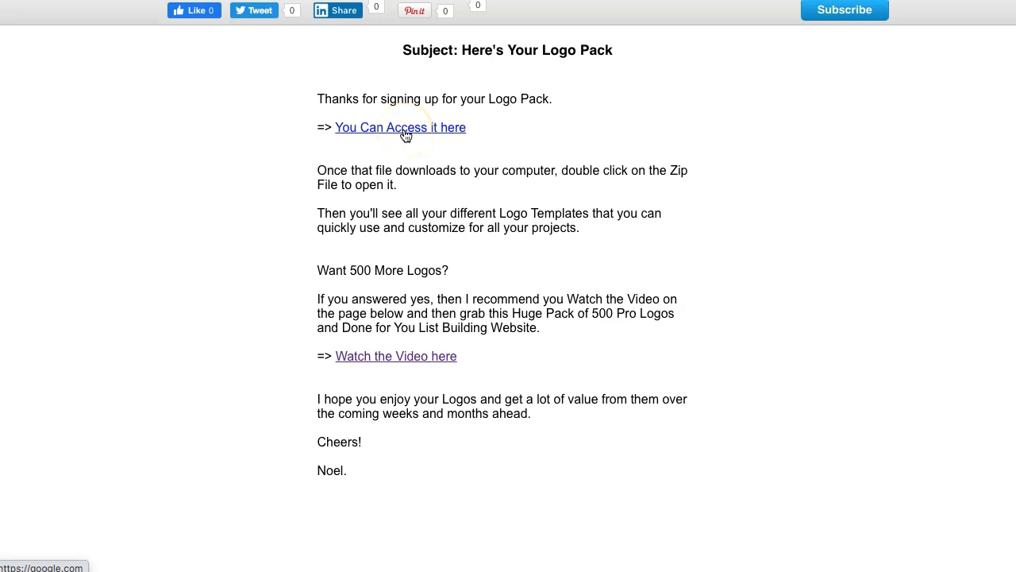
{"action": "left_click", "coordinate": [425, 357]}
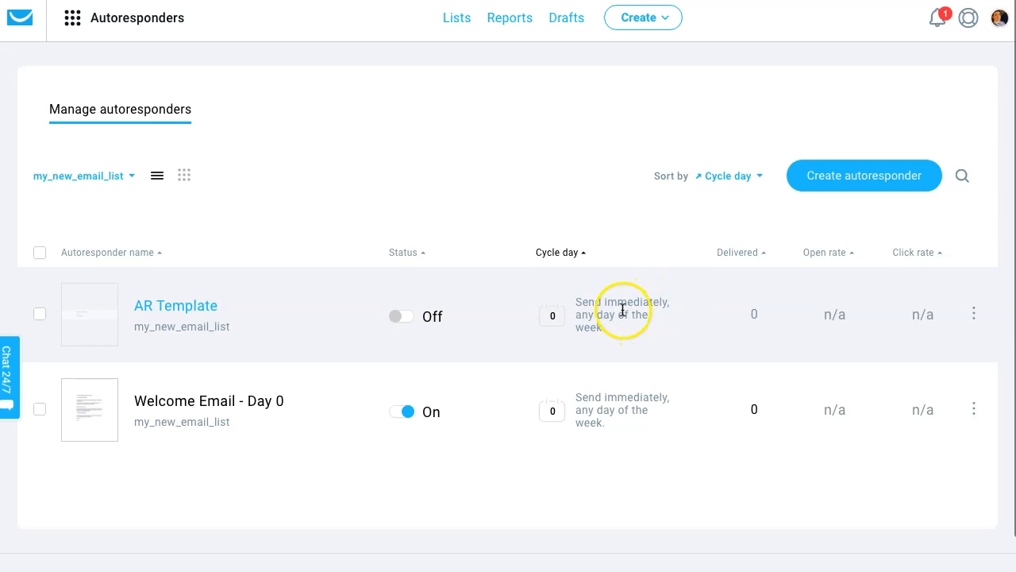
Preview the "AR Template" autoresponder and close the preview.
{"action": "left_click", "coordinate": [974, 313]}
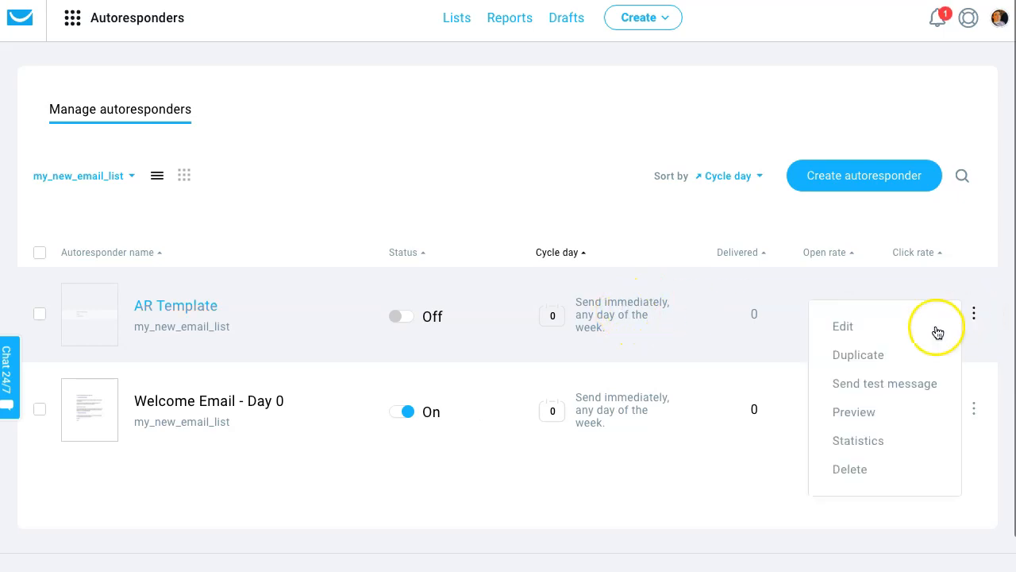
{"action": "left_click", "coordinate": [856, 411]}
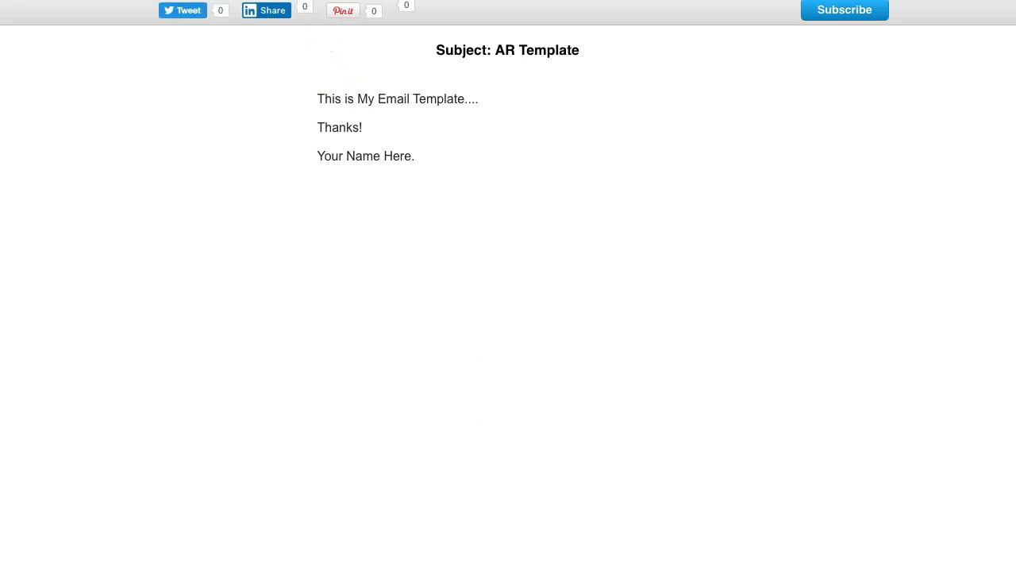
{"action": "key", "text": "ctrl+w"}
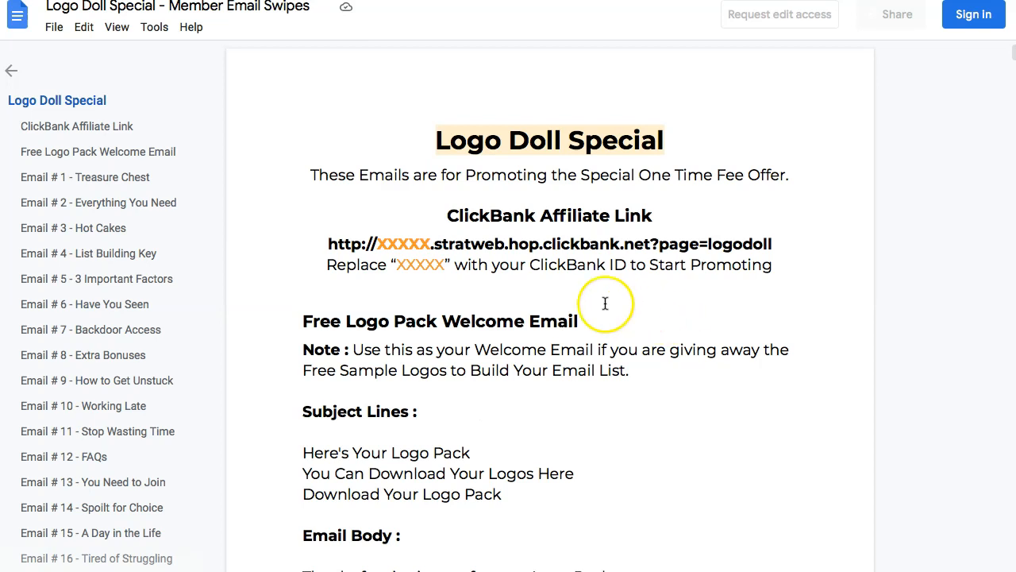
In the swipes document, examine the XXXXX part of the ClickBank affiliate link and the Free Logo Pack Welcome Email.
{"action": "left_click_drag", "start_coordinate": [426, 239], "coordinate": [389, 246]}
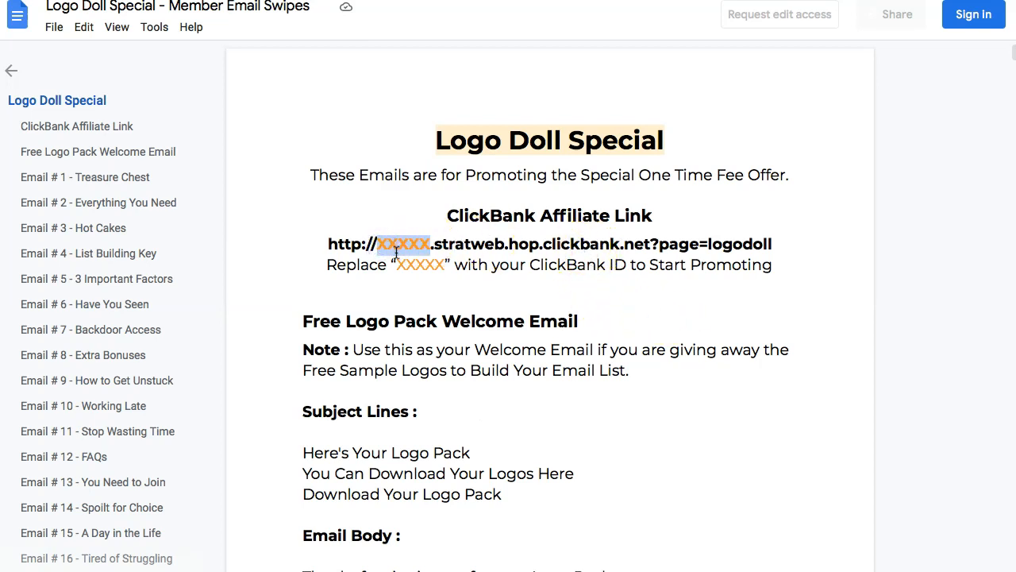
{"action": "left_click", "coordinate": [391, 274]}
{"action": "scroll", "coordinate": [416, 316], "scroll_direction": "down", "scroll_amount": 1}
{"action": "scroll", "coordinate": [416, 316], "scroll_direction": "down", "scroll_amount": 5}
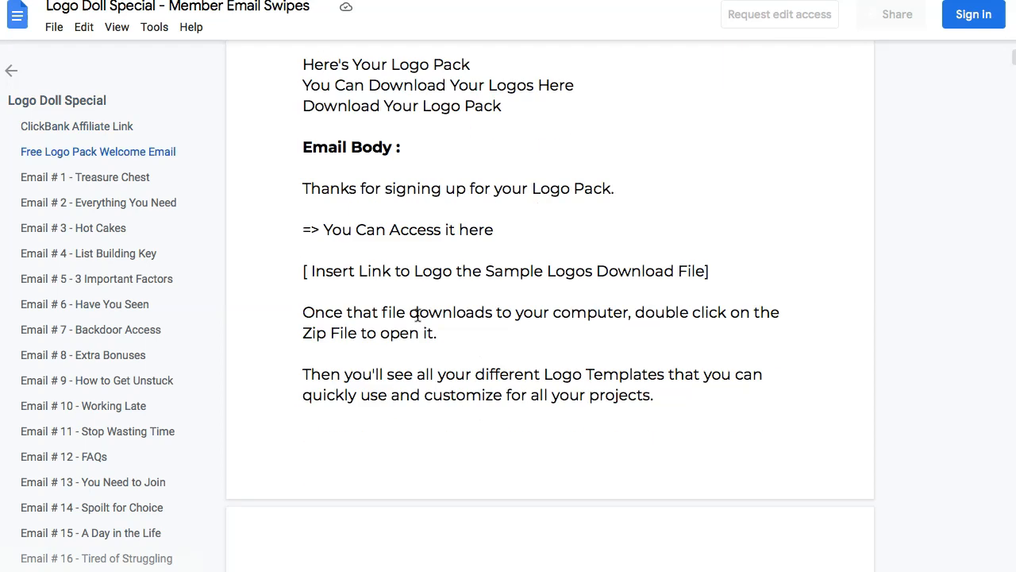
{"action": "scroll", "coordinate": [417, 315], "scroll_direction": "up", "scroll_amount": 4}
{"action": "scroll", "coordinate": [418, 316], "scroll_direction": "up", "scroll_amount": 3}
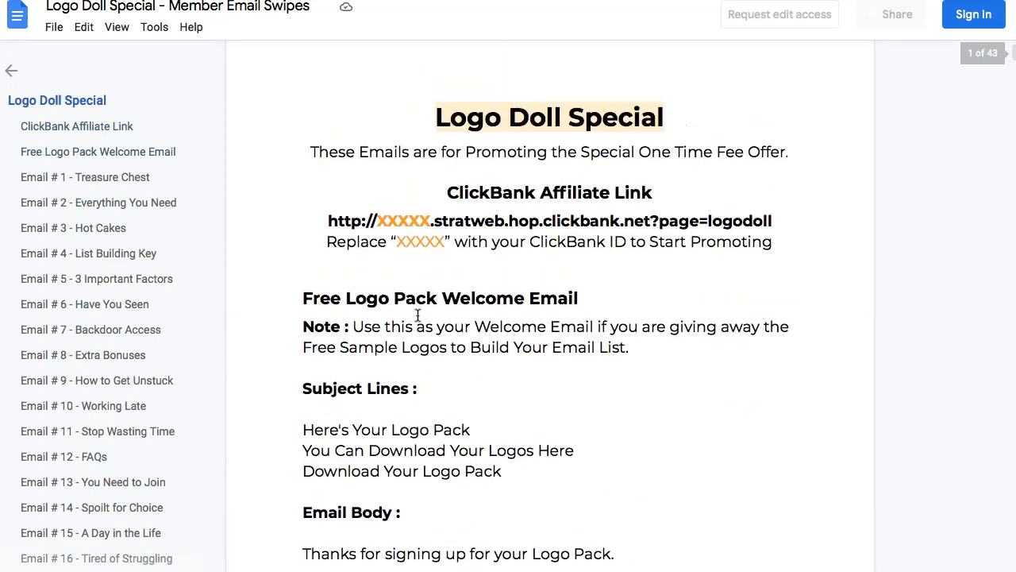
{"action": "left_click", "coordinate": [439, 367]}
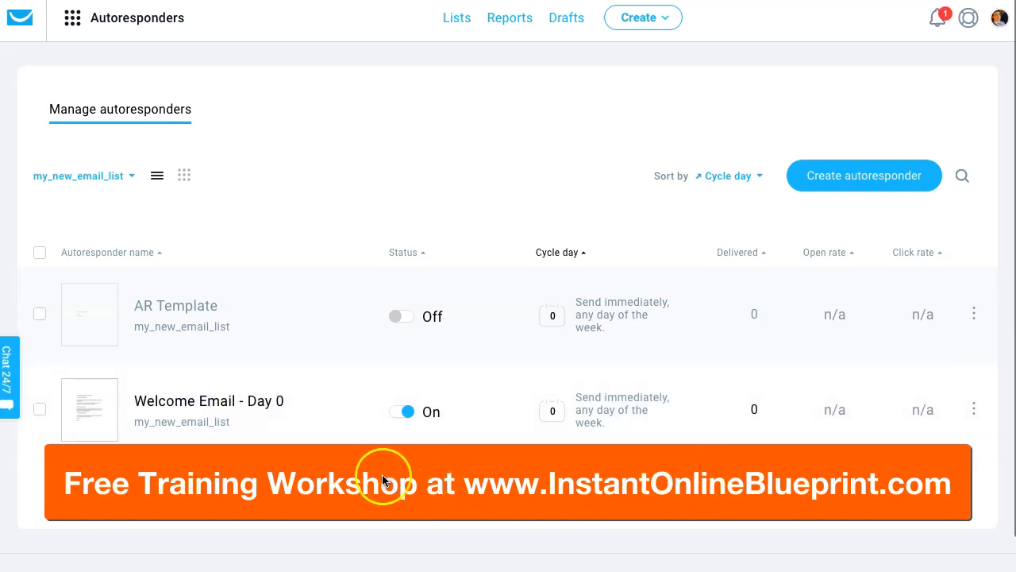
Switch back to GetResponse and turn off the "Welcome Email - Day 0" autoresponder.
{"action": "left_click", "coordinate": [400, 413]}
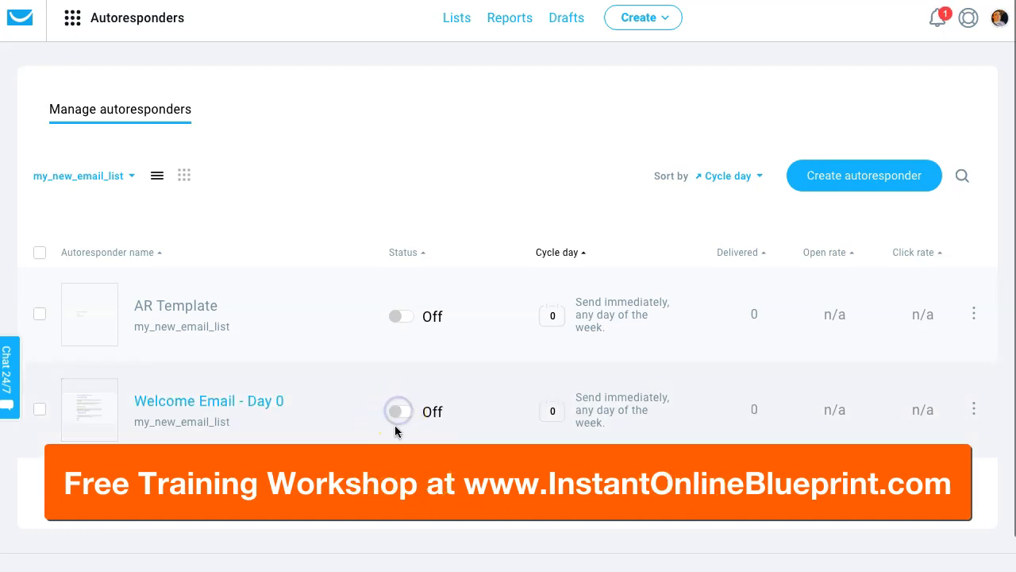